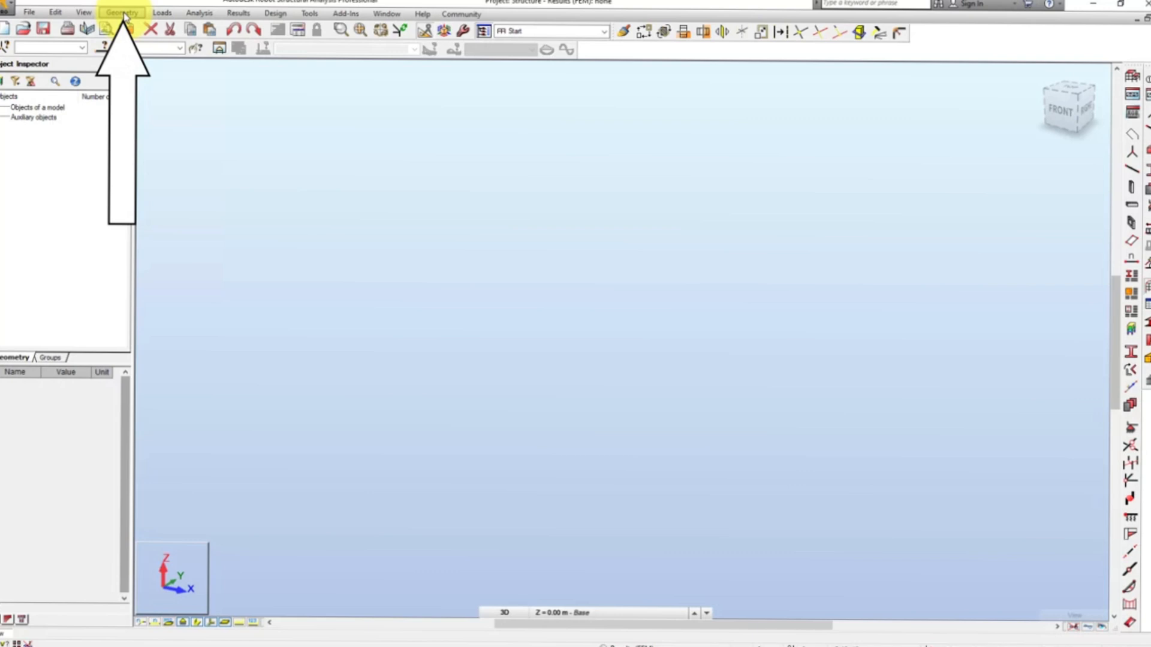
# Start a 3D frame project and open the structural axis definition.
pyautogui.click(122, 13)
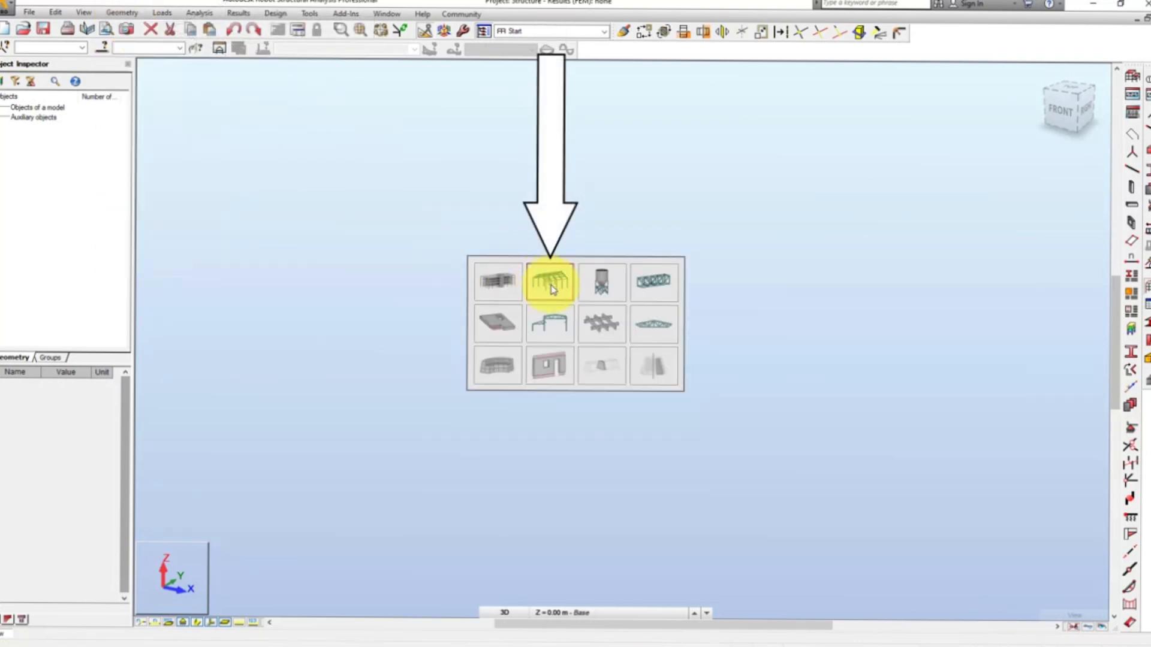
pyautogui.click(551, 284)
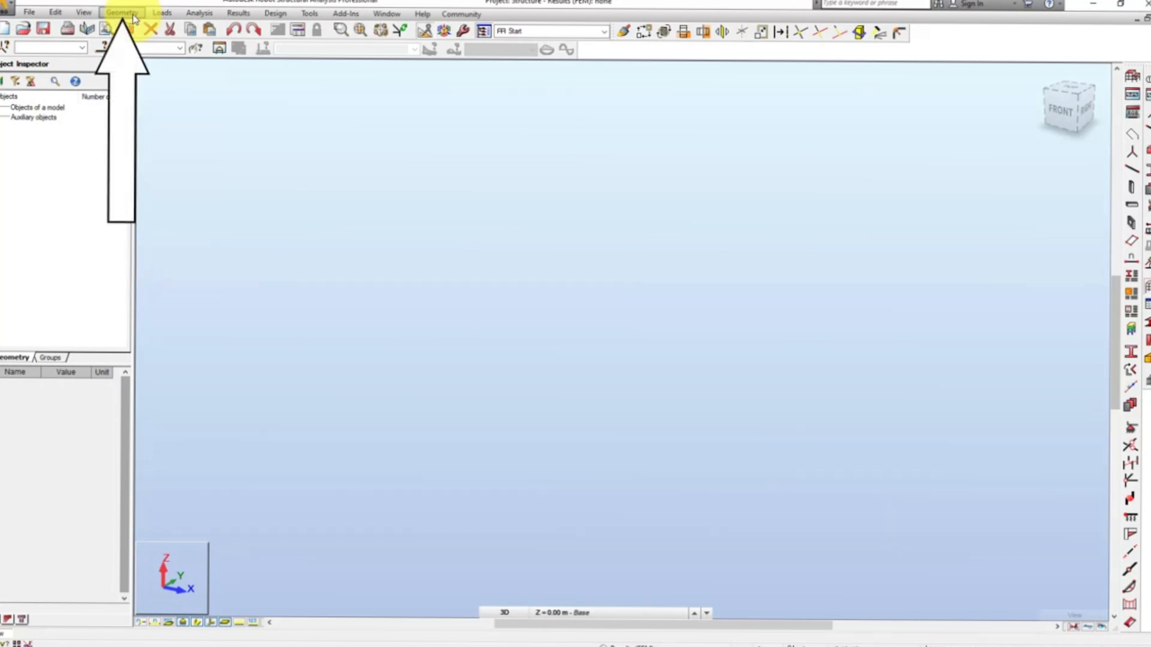
pyautogui.click(123, 12)
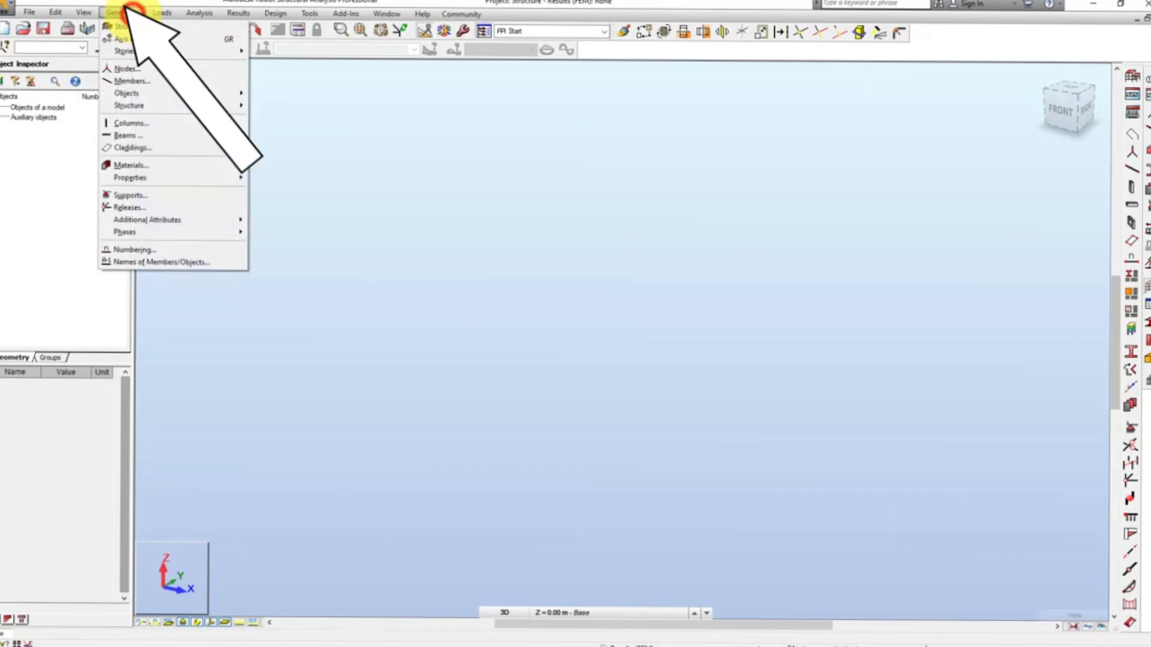
pyautogui.click(140, 41)
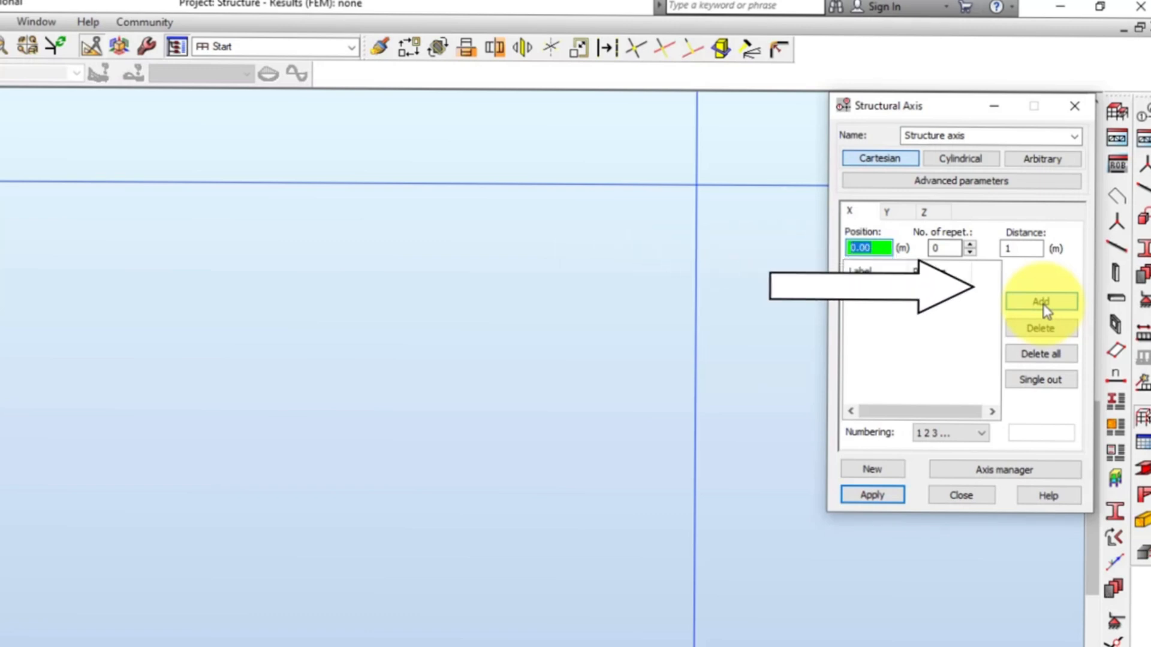
# Add Cartesian X axes at positions 0 and 15 m.
pyautogui.click(1041, 301)
pyautogui.write('15')
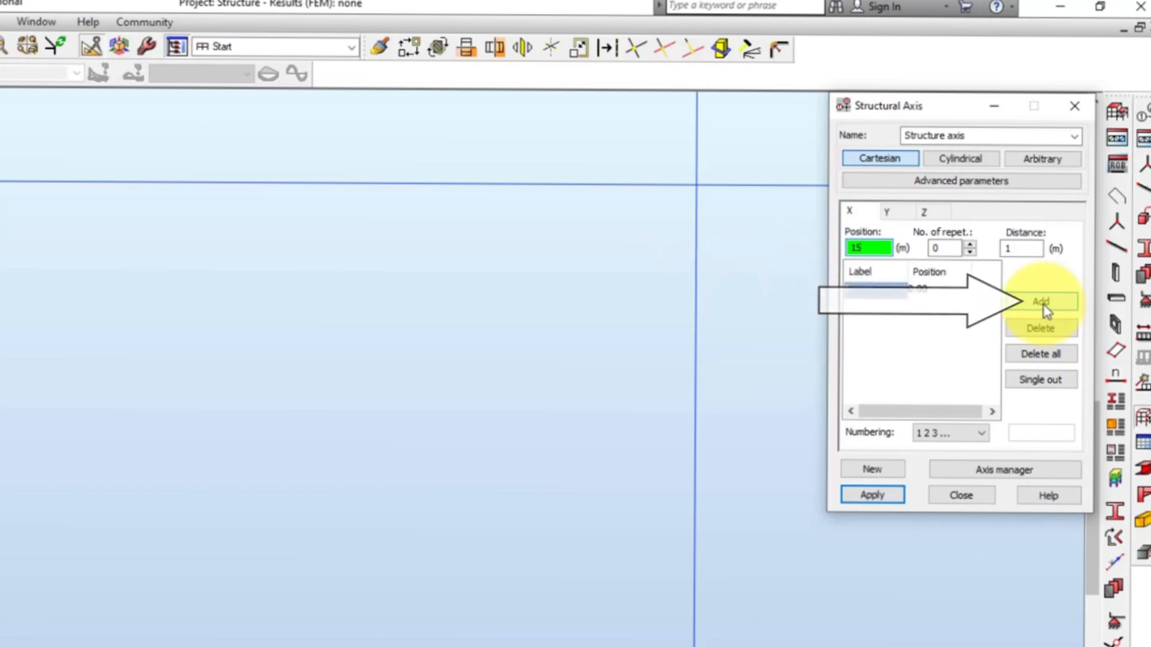
pyautogui.click(1043, 301)
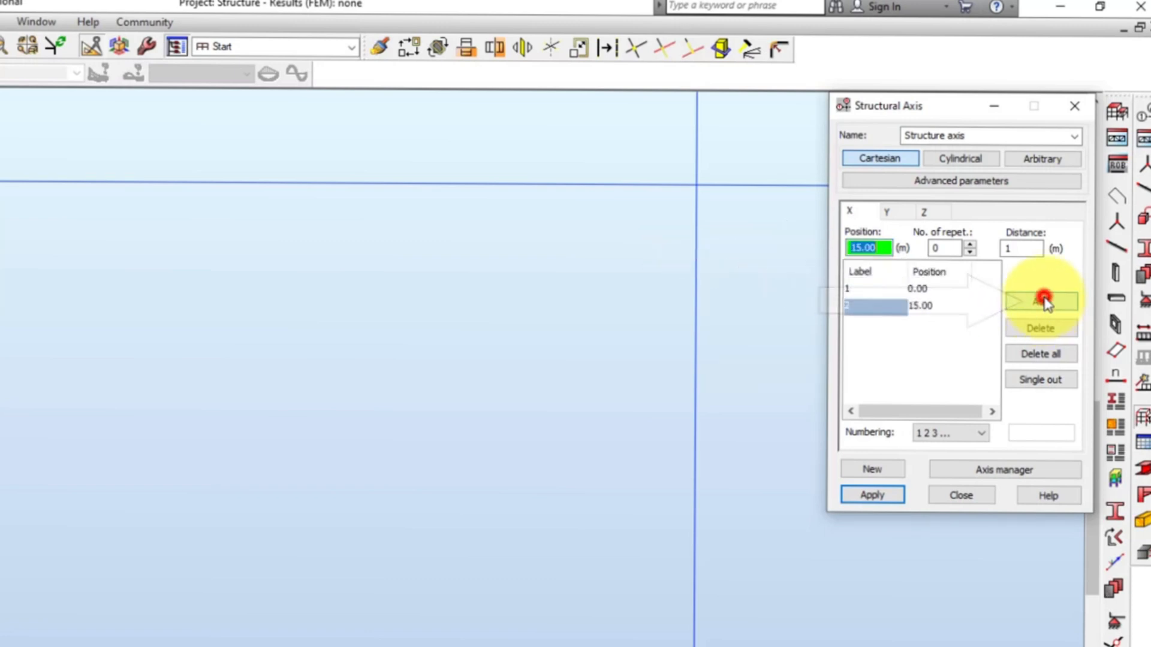
# Add Y axes with A B C numbering, starting at 0 with 5 repetitions at 9 m spacing.
pyautogui.click(896, 213)
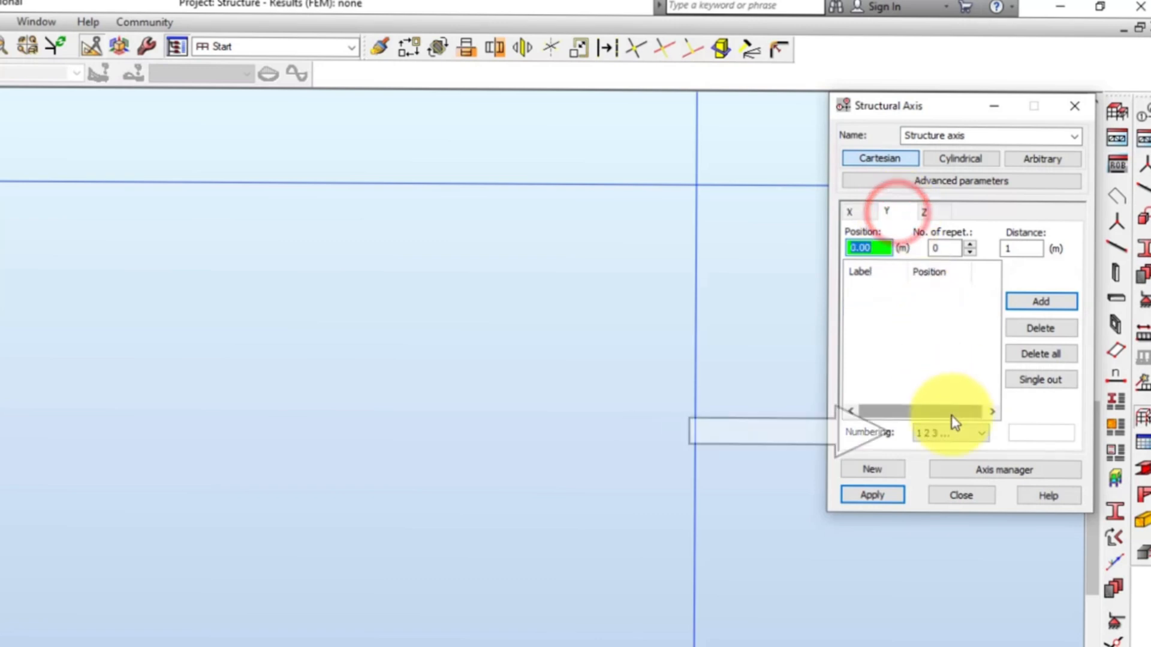
pyautogui.click(950, 434)
pyautogui.click(937, 460)
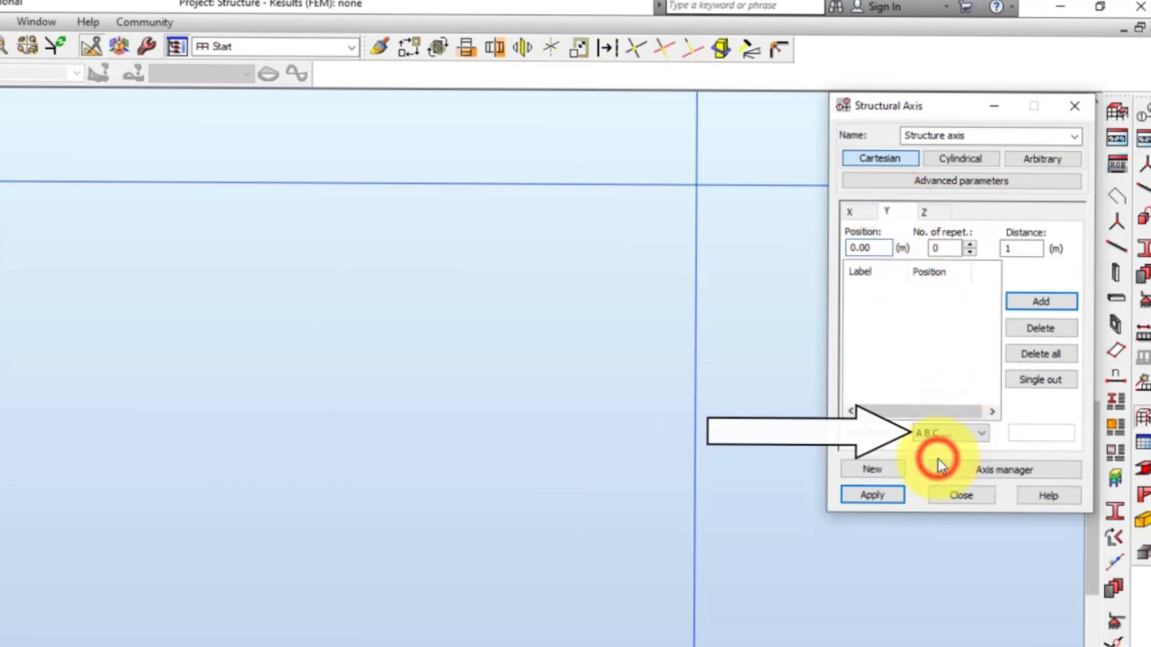
pyautogui.doubleClick(944, 249)
pyautogui.write('5')
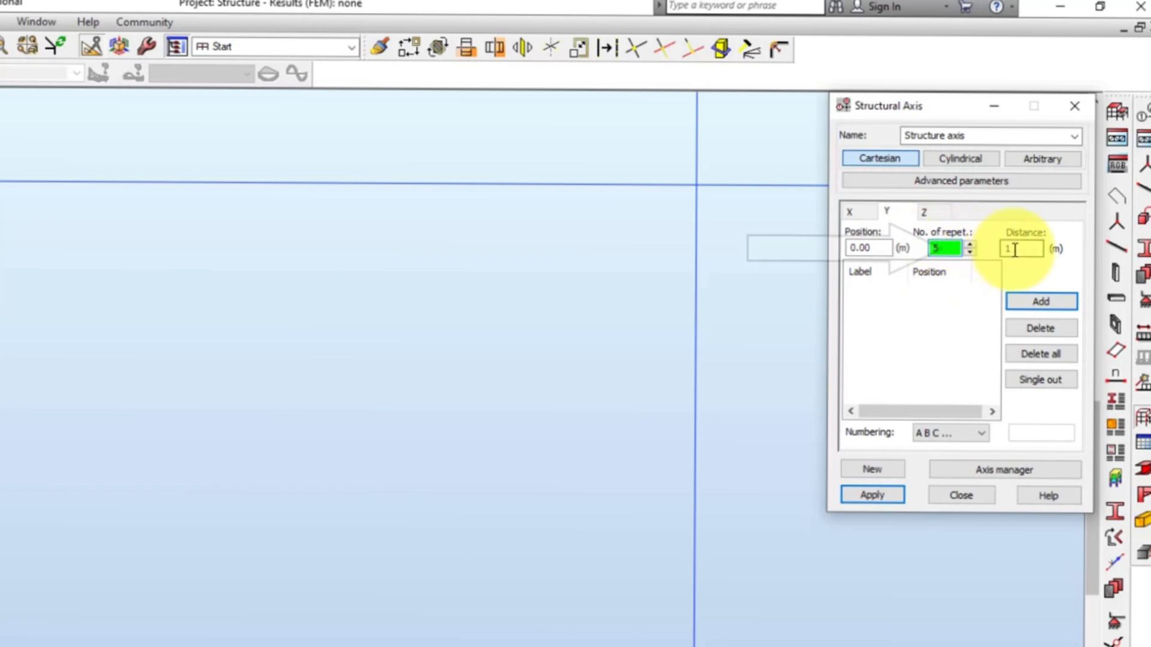
pyautogui.doubleClick(1015, 250)
pyautogui.write('9')
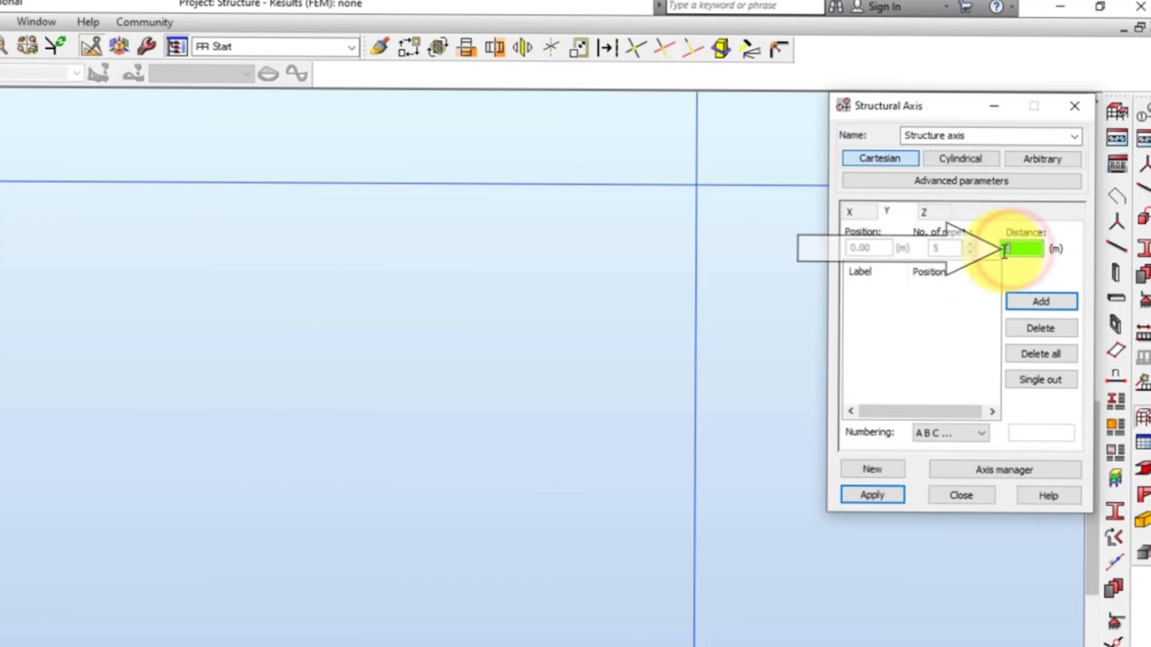
pyautogui.click(1044, 304)
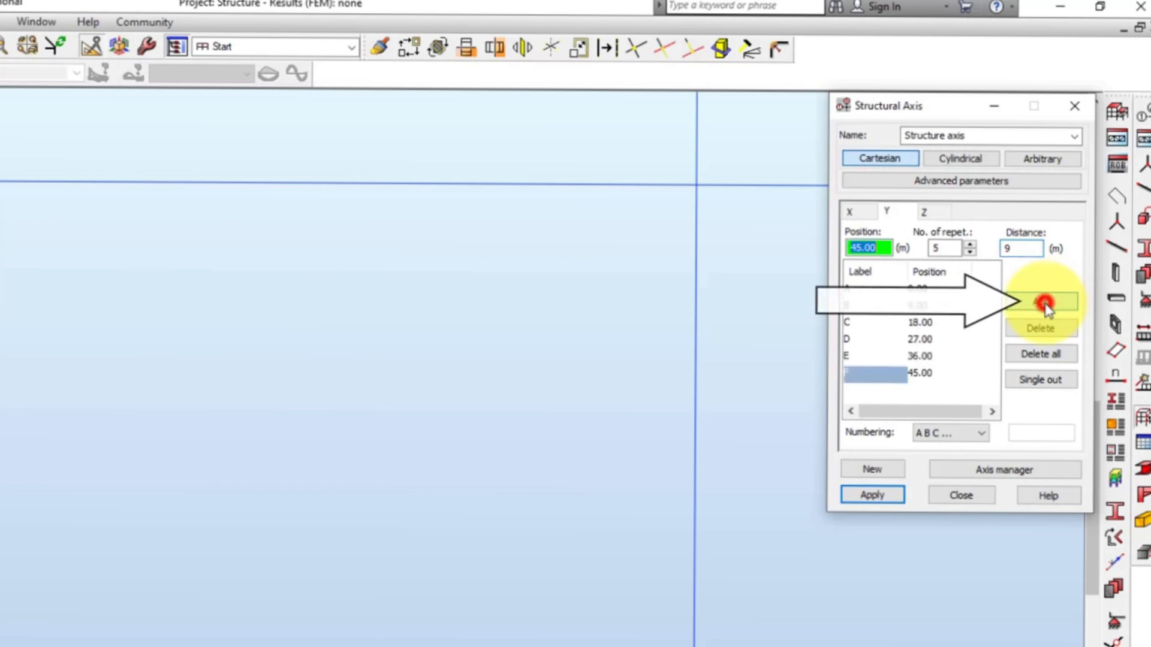
# Add Z axes numbered by value at 0, 6.25 and 7.5 m, and generate the structural axis grid.
pyautogui.click(937, 217)
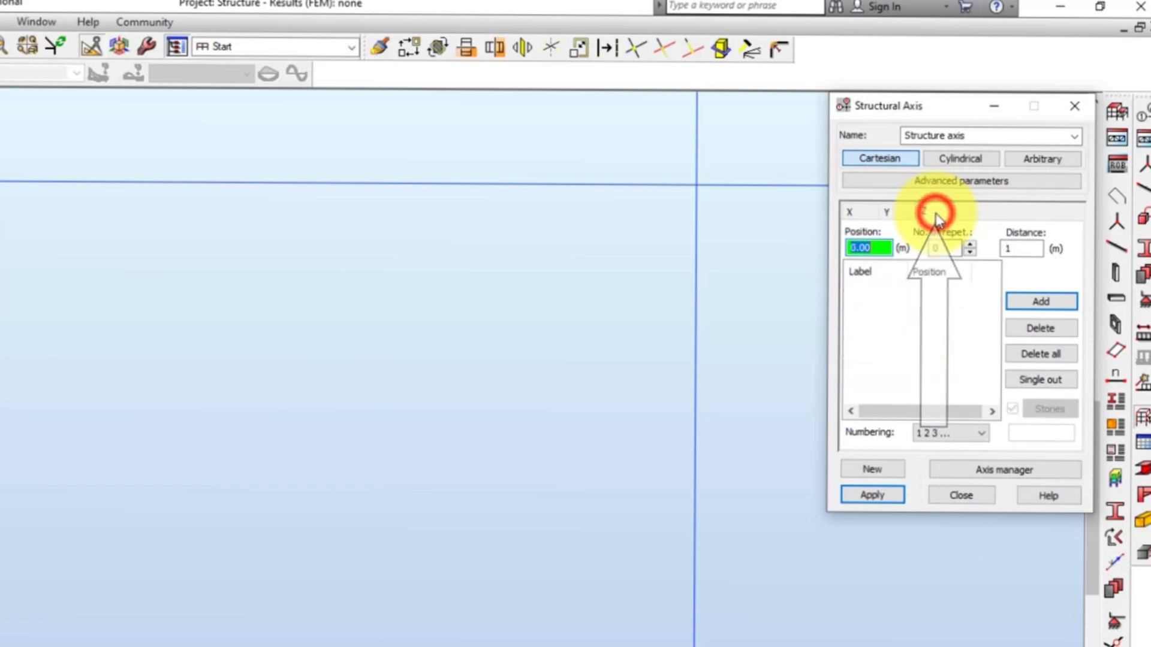
pyautogui.click(951, 432)
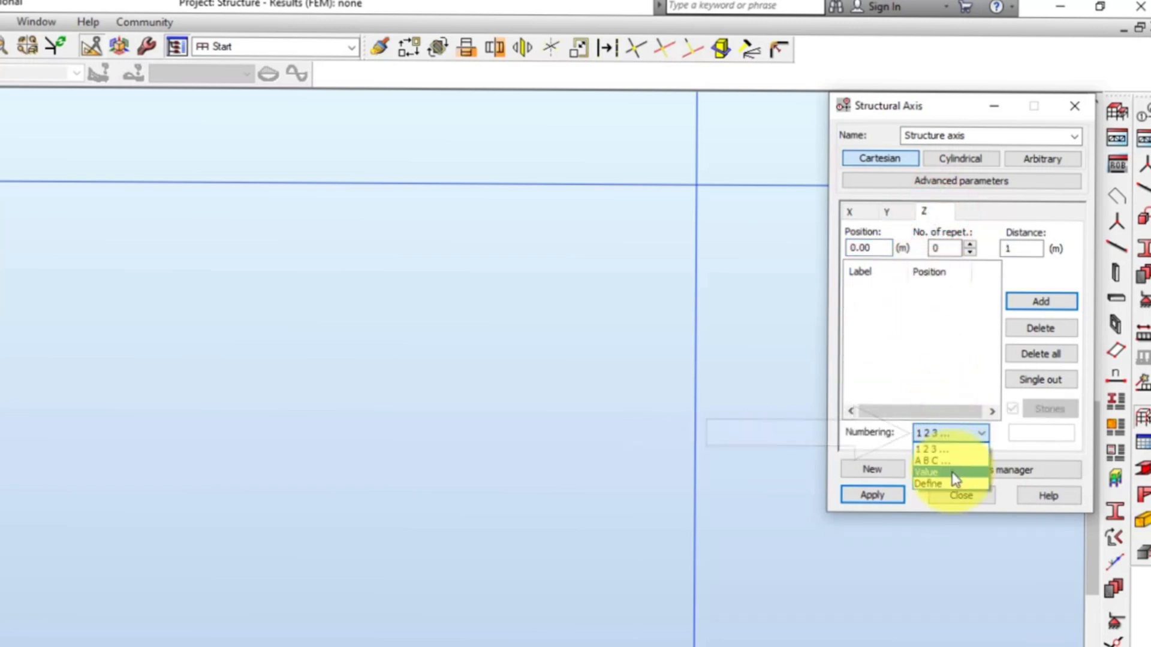
pyautogui.click(952, 472)
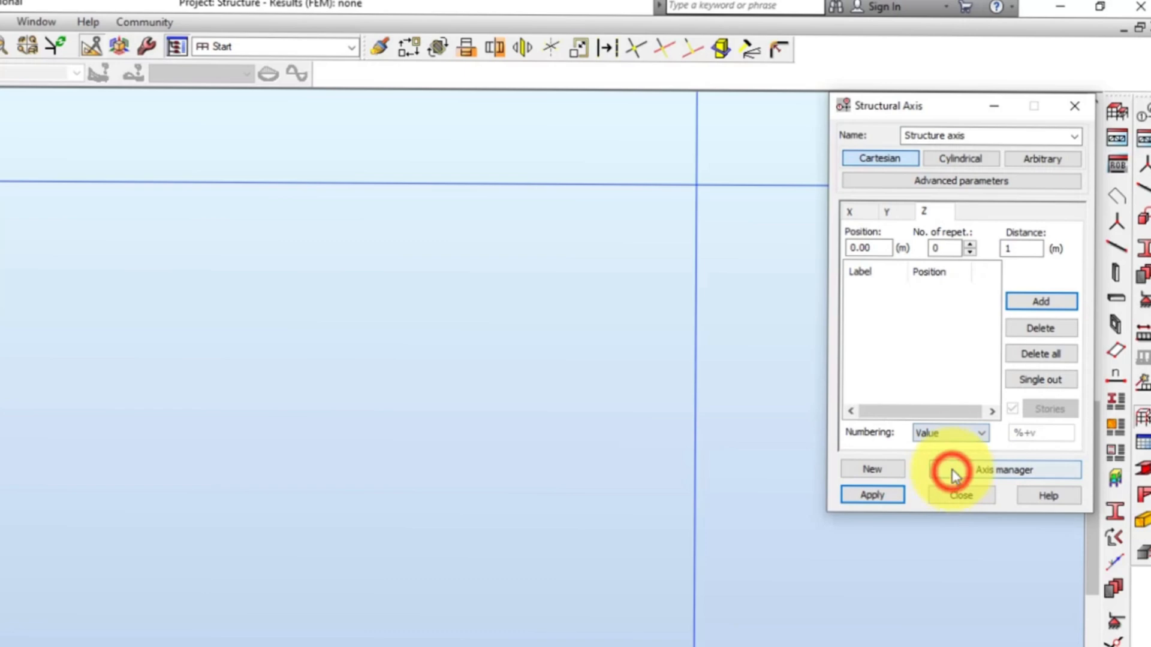
pyautogui.click(1026, 307)
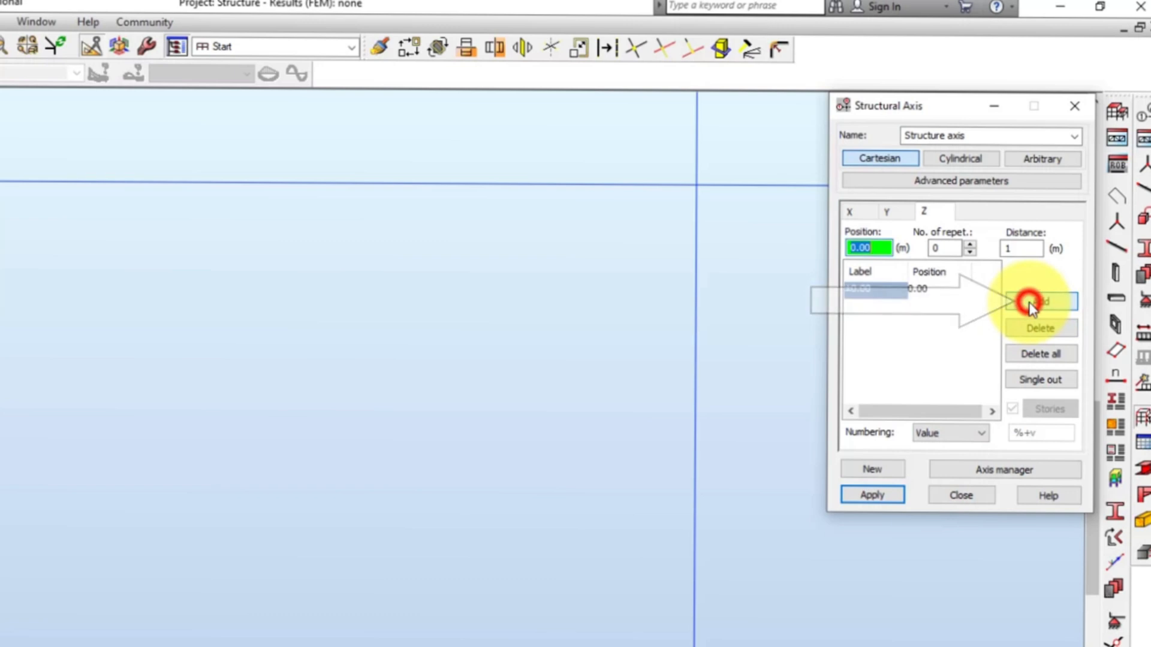
pyautogui.write('6.')
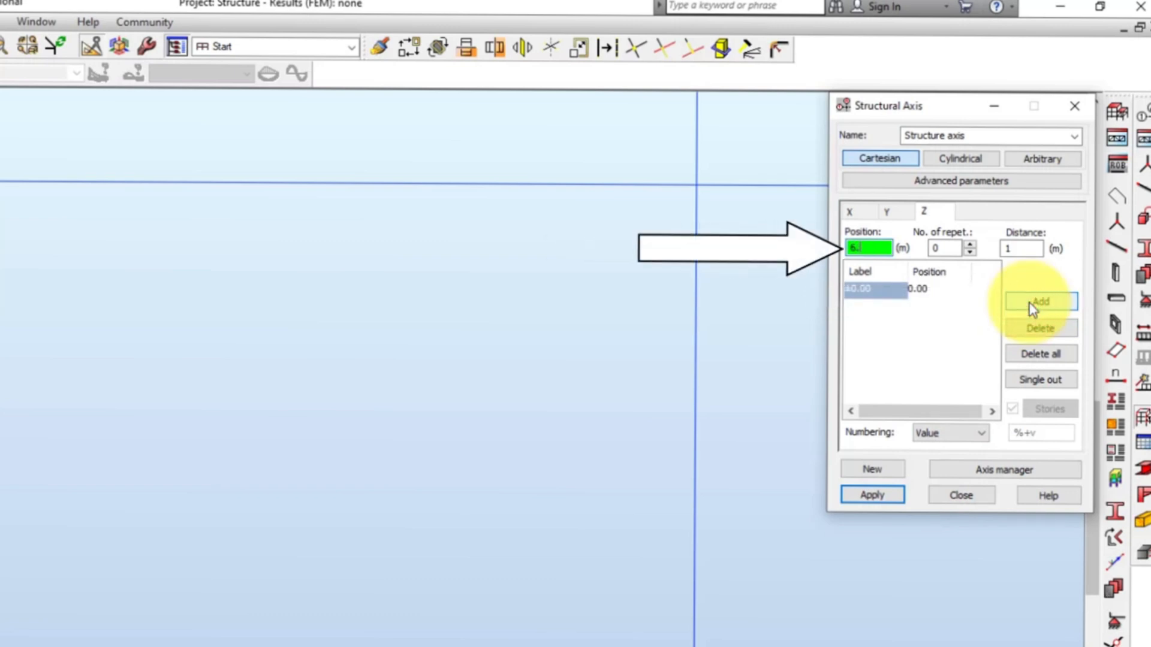
pyautogui.write('25')
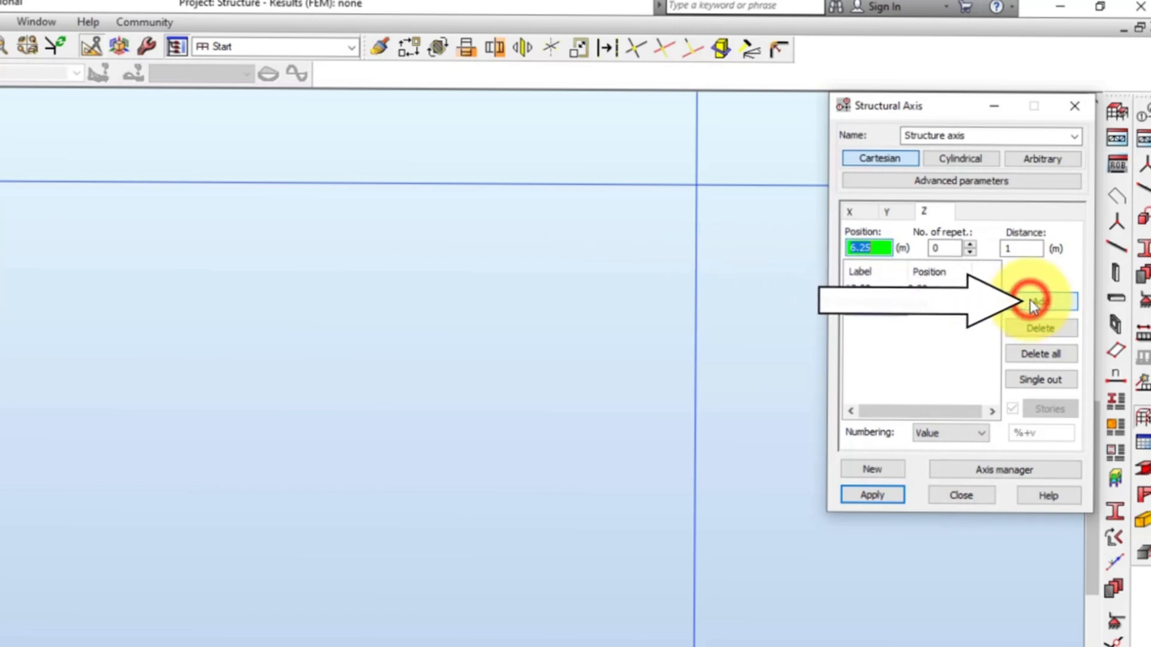
pyautogui.click(1030, 299)
pyautogui.write('7.5')
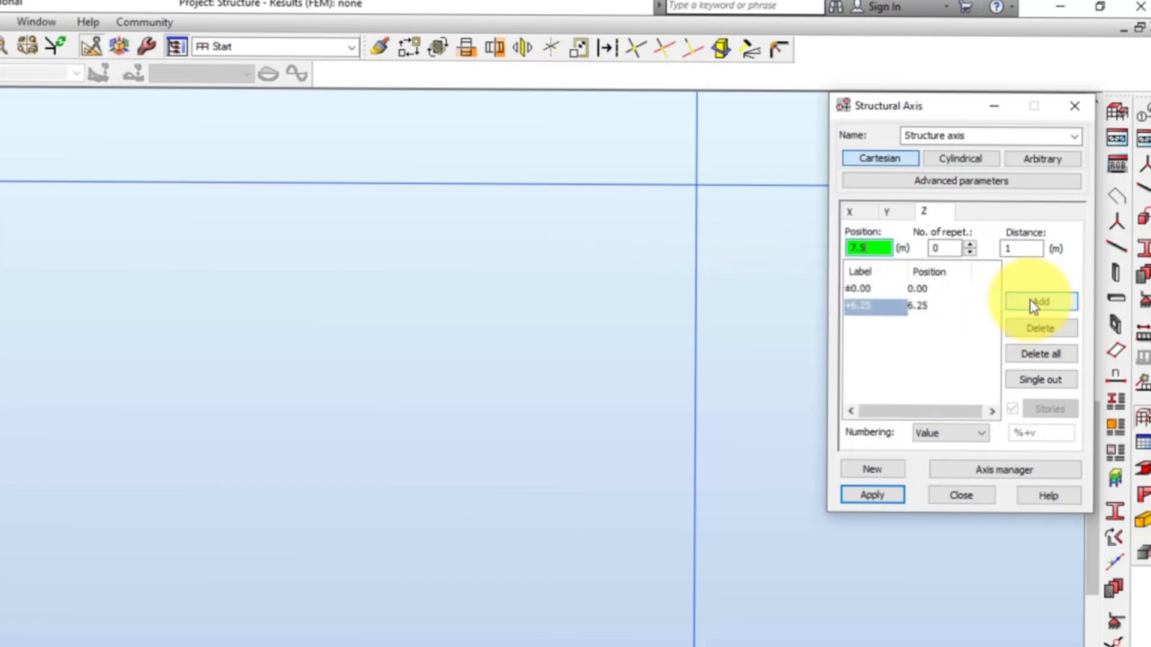
pyautogui.click(1030, 300)
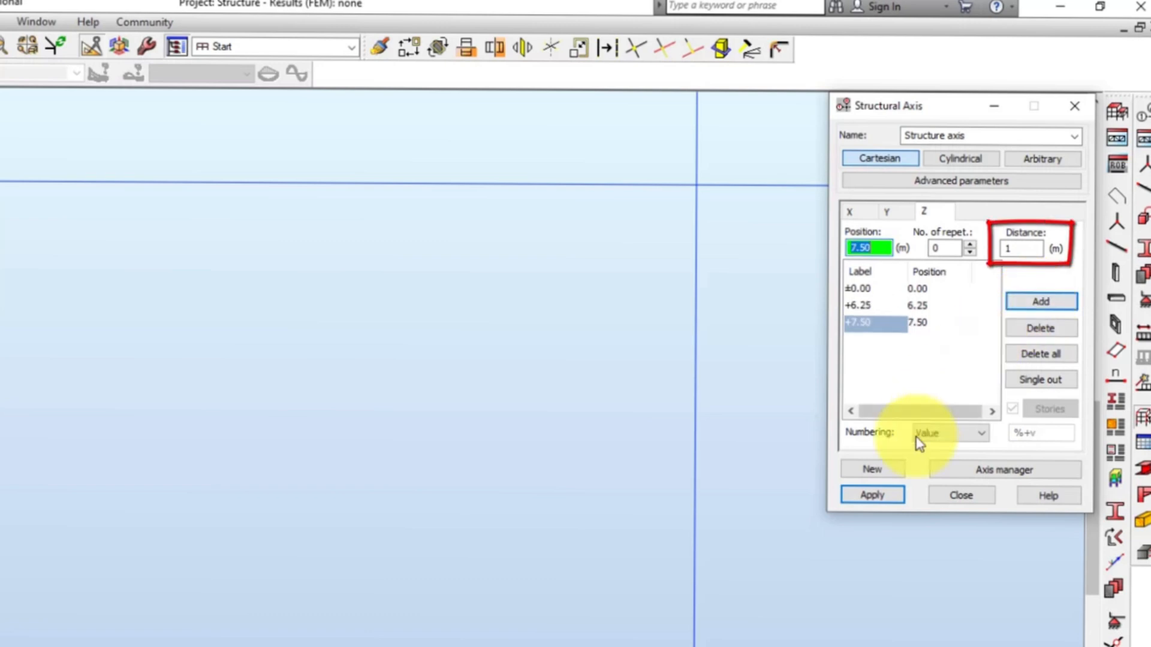
pyautogui.click(886, 496)
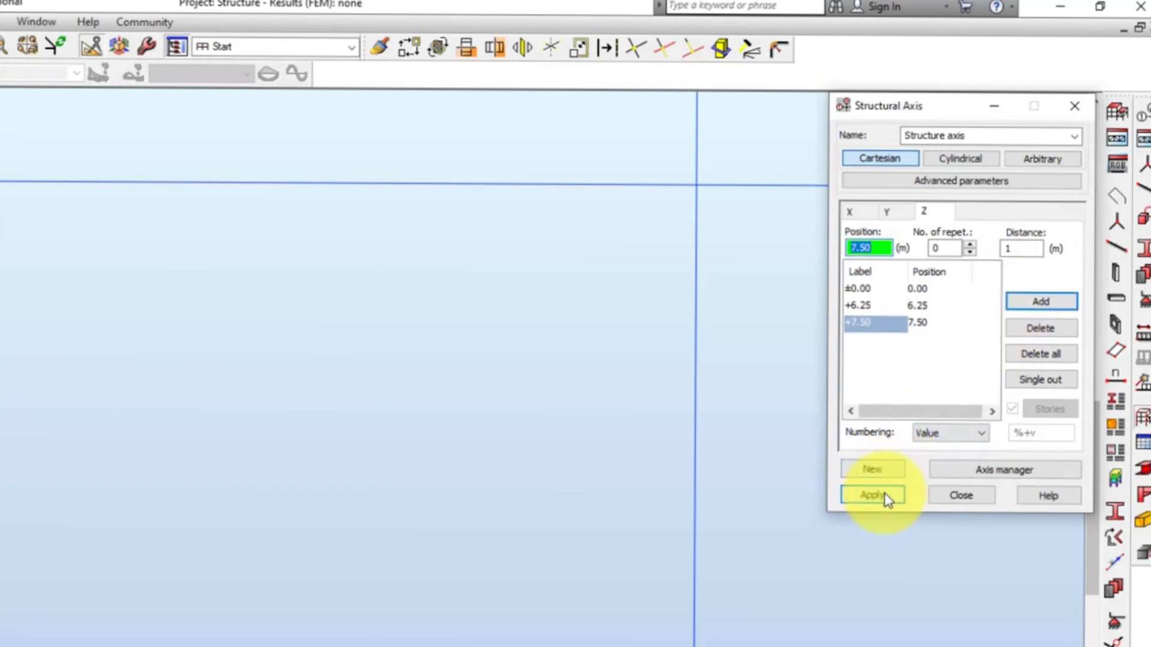
pyautogui.click(886, 497)
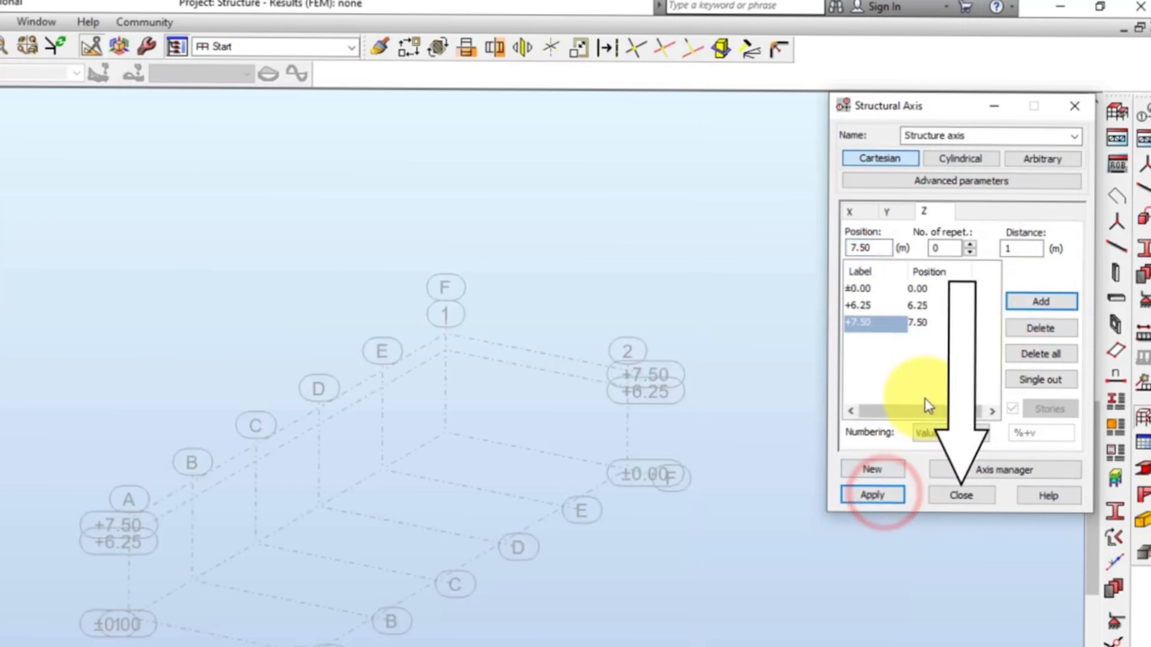
pyautogui.click(961, 495)
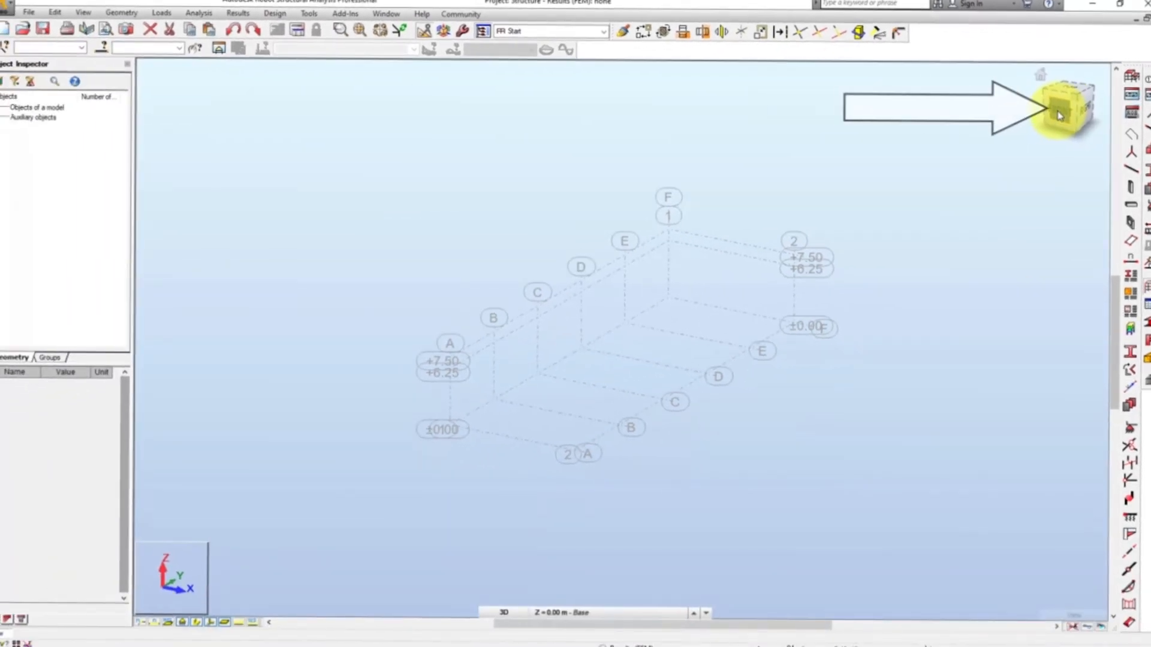
# Show the axis grid from the front, projected onto the ZX plane.
pyautogui.click(1059, 114)
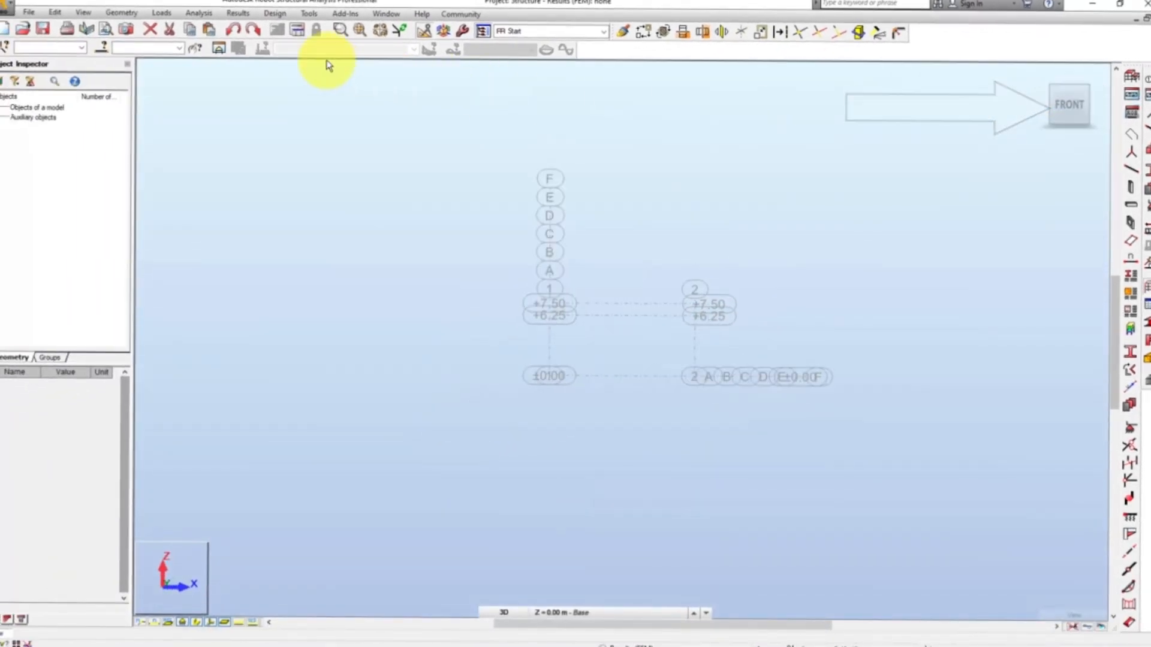
pyautogui.click(77, 13)
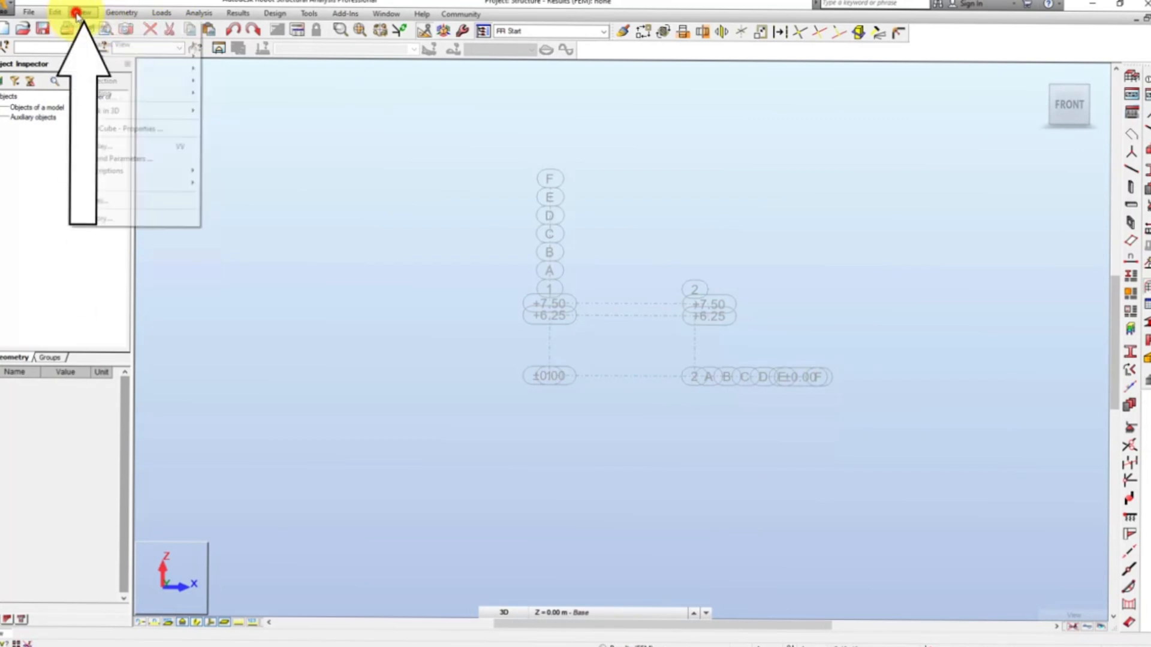
pyautogui.moveTo(138, 85)
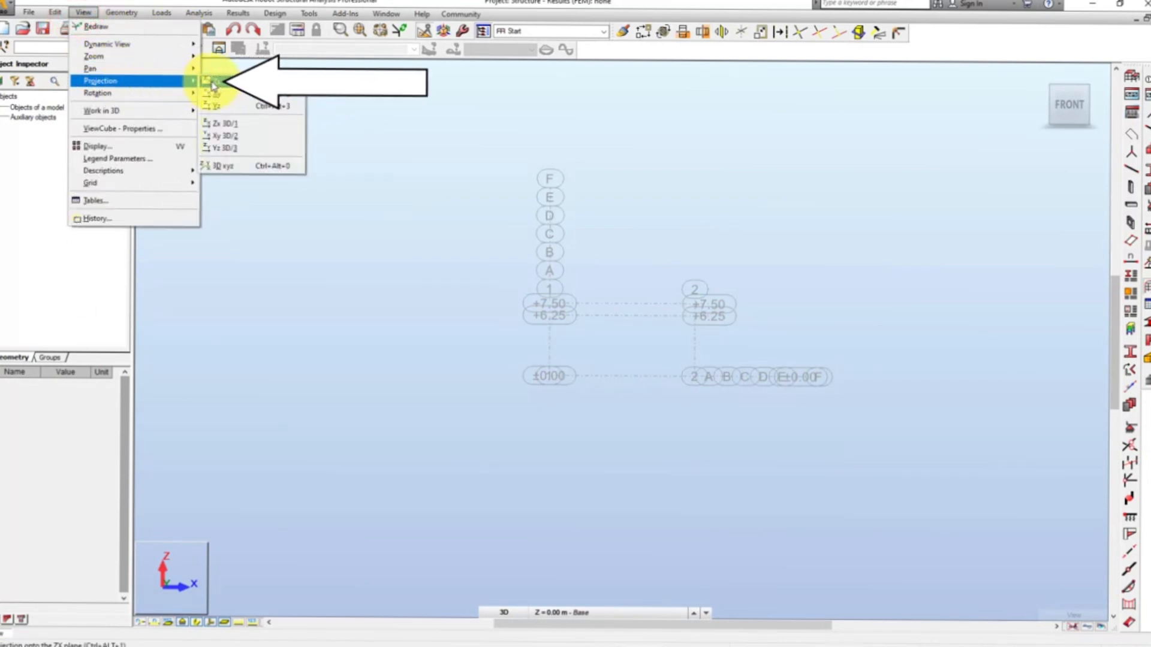
pyautogui.click(213, 85)
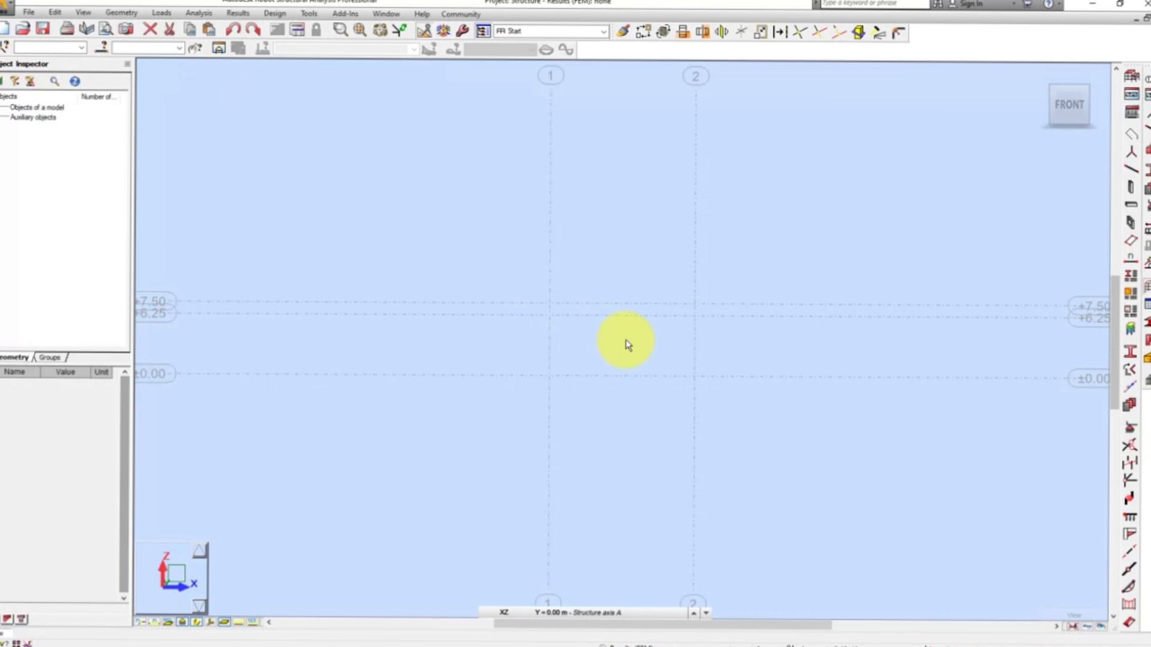
pyautogui.scroll(5, 652, 349)
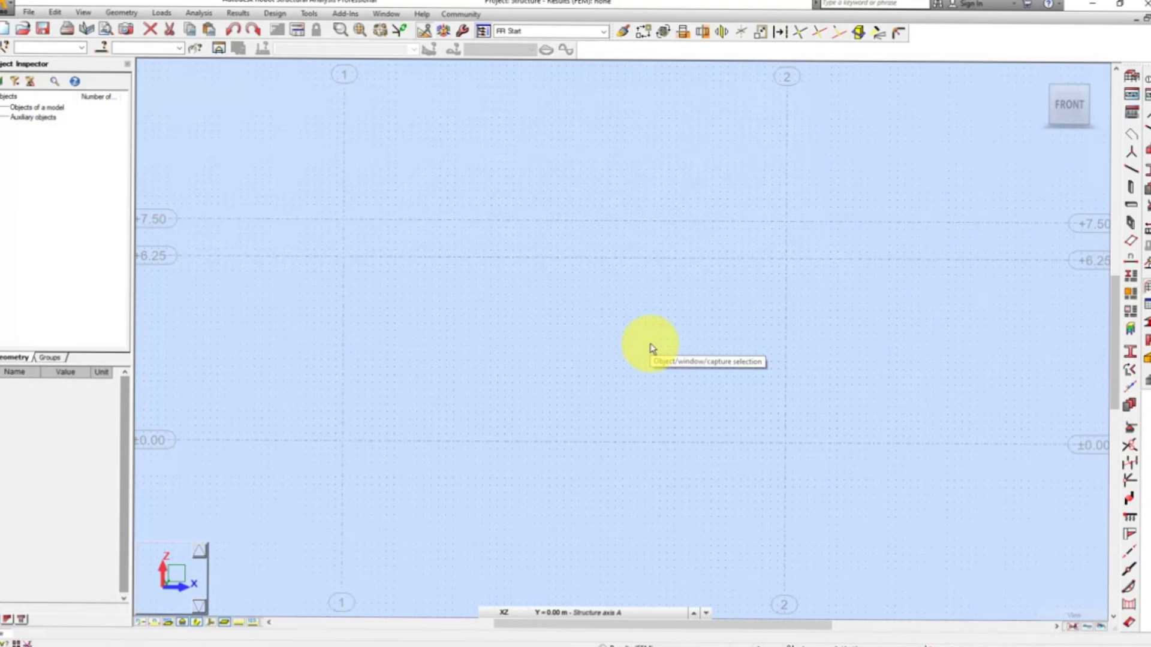
# Start defining a new member section and set its section type to Steel.
pyautogui.click(123, 14)
pyautogui.click(159, 173)
pyautogui.click(254, 178)
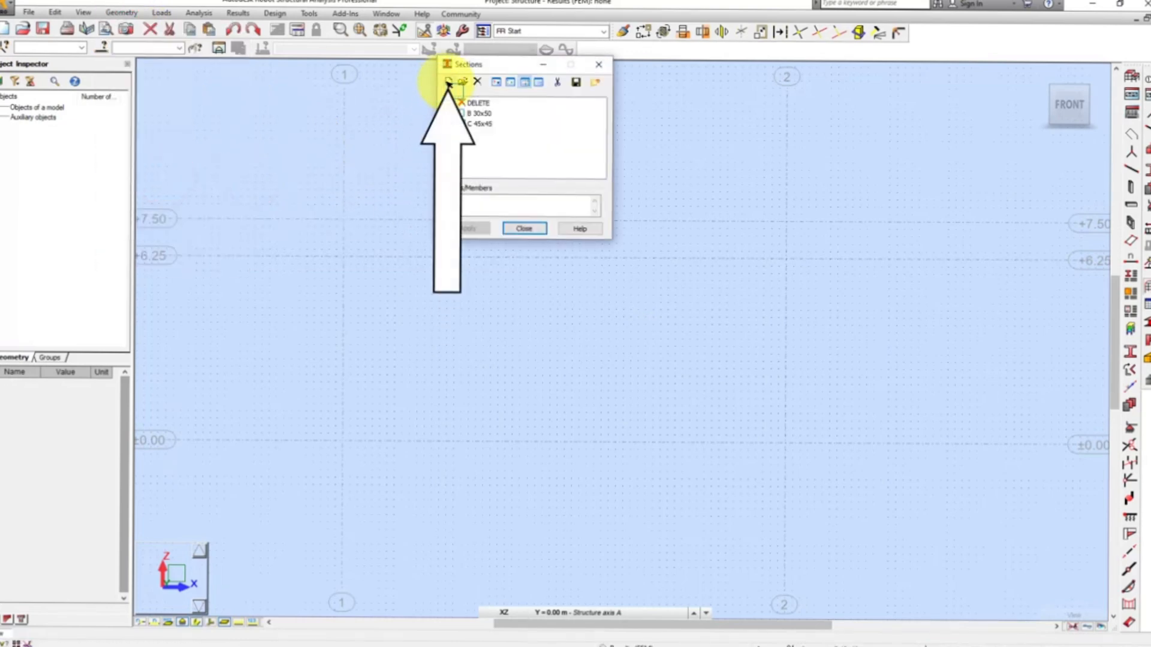
pyautogui.click(447, 82)
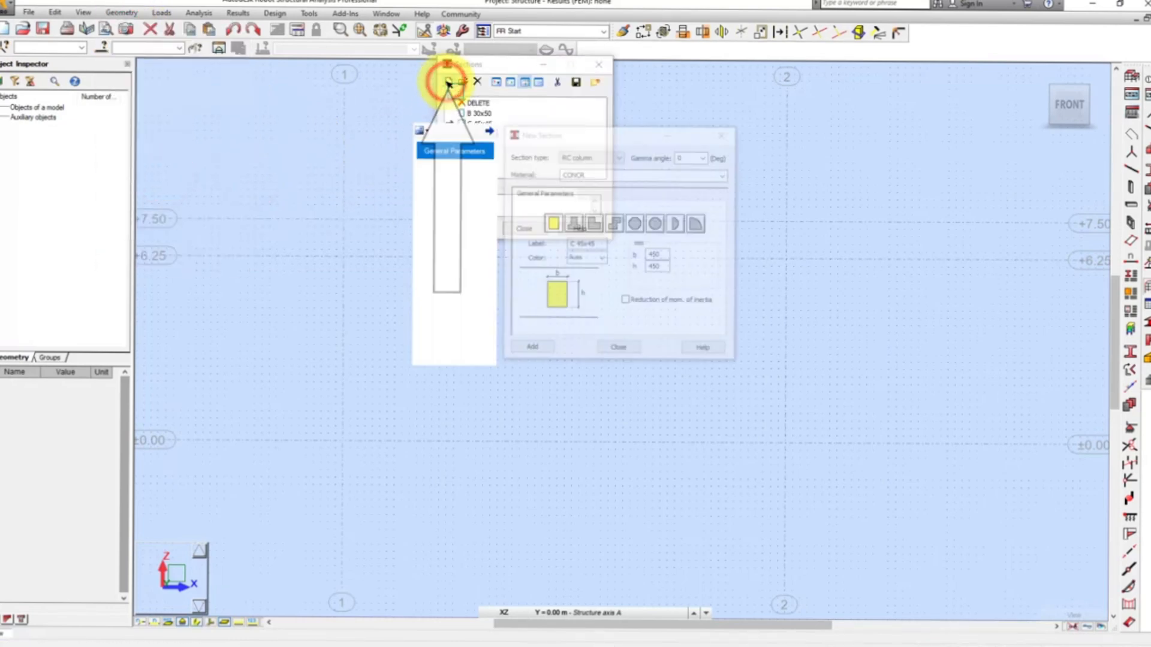
pyautogui.click(578, 154)
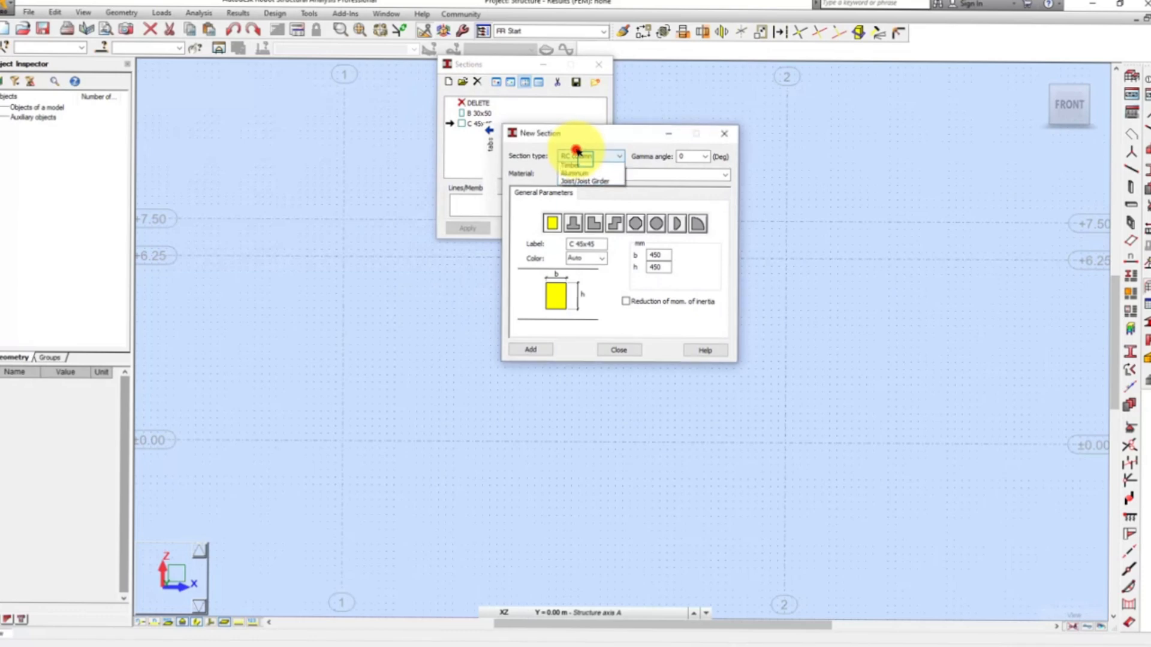
pyautogui.click(580, 164)
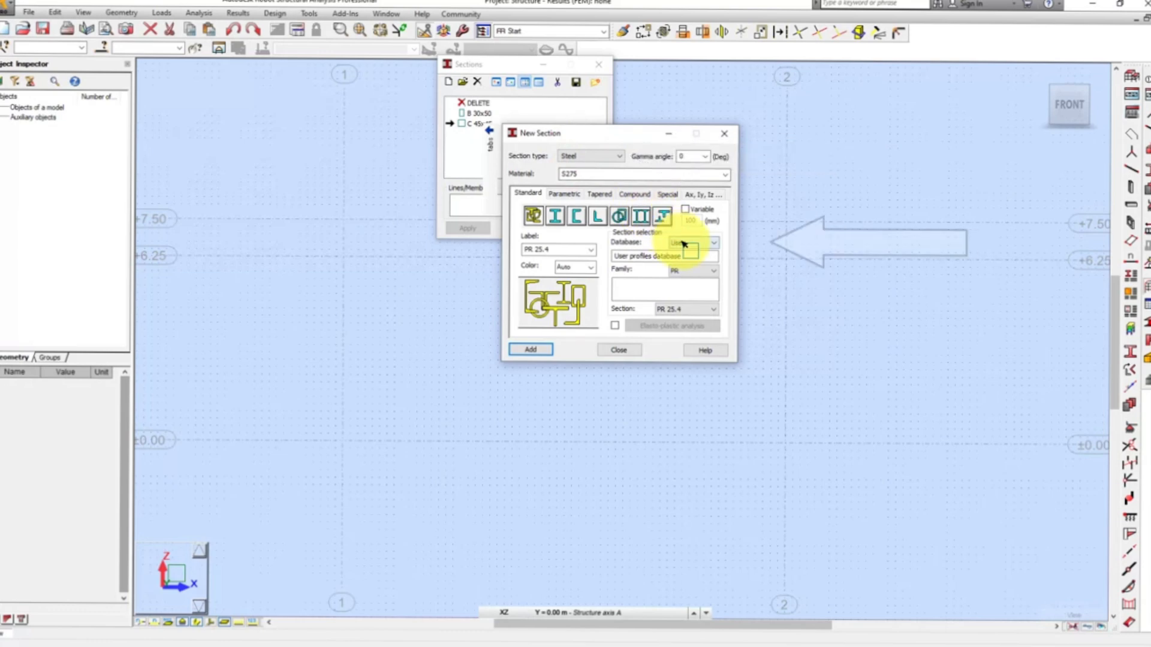
# Add the universal column section UC 305x305x97 from the UC family of the UK sections database.
pyautogui.click(683, 243)
pyautogui.click(681, 251)
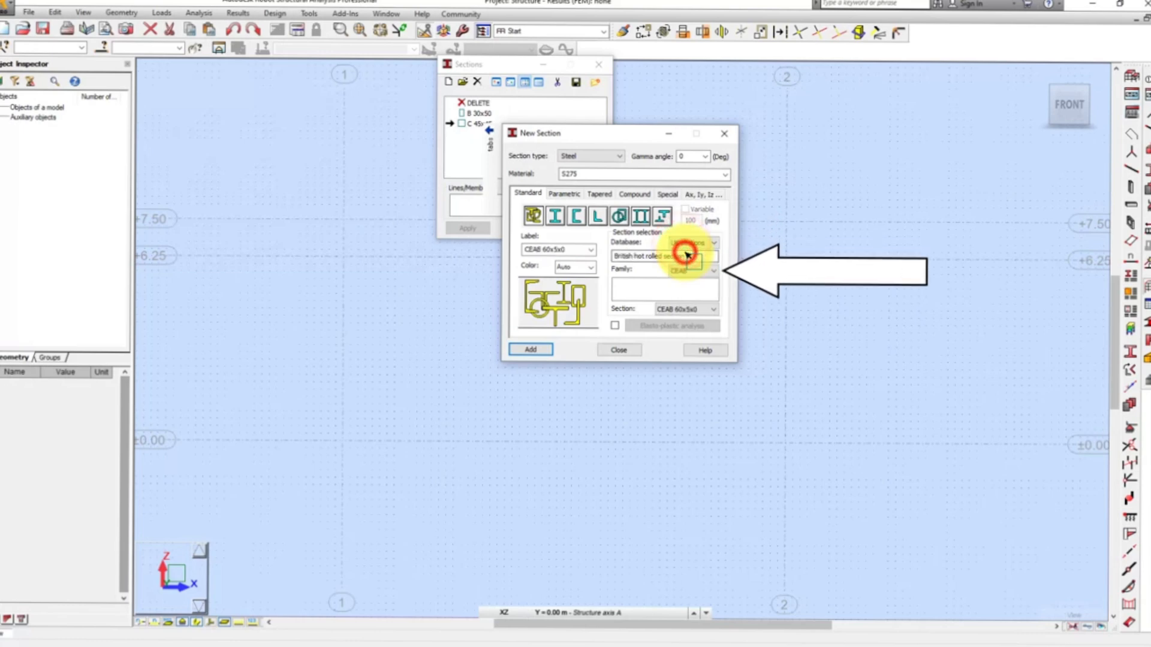
pyautogui.click(695, 271)
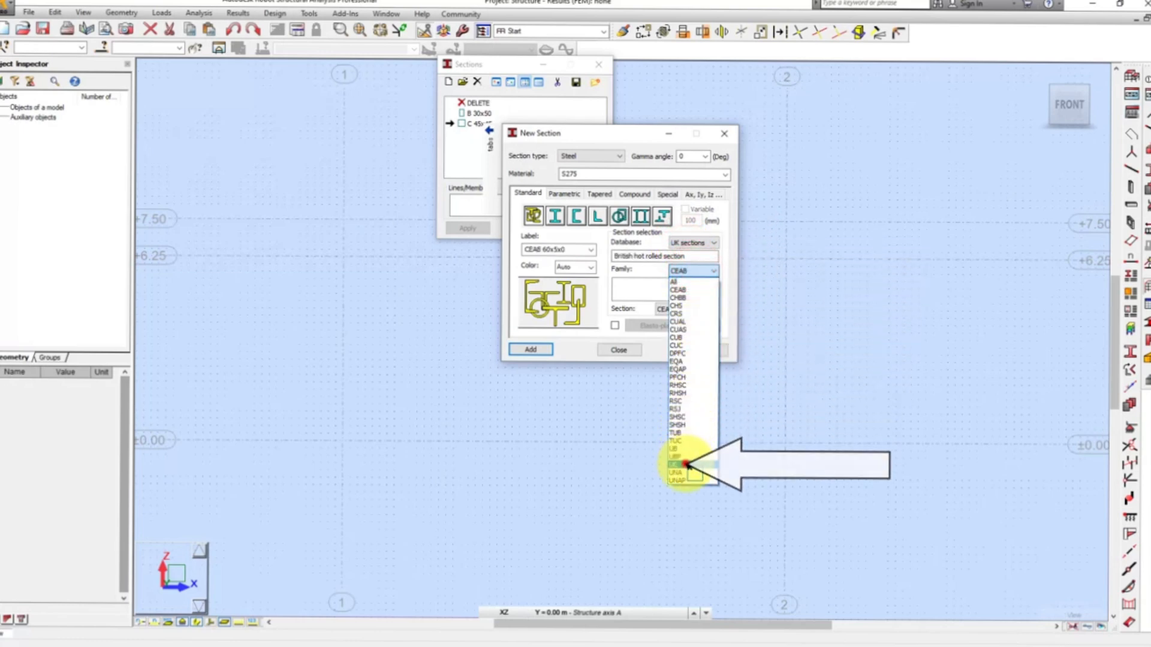
pyautogui.click(674, 465)
pyautogui.click(709, 311)
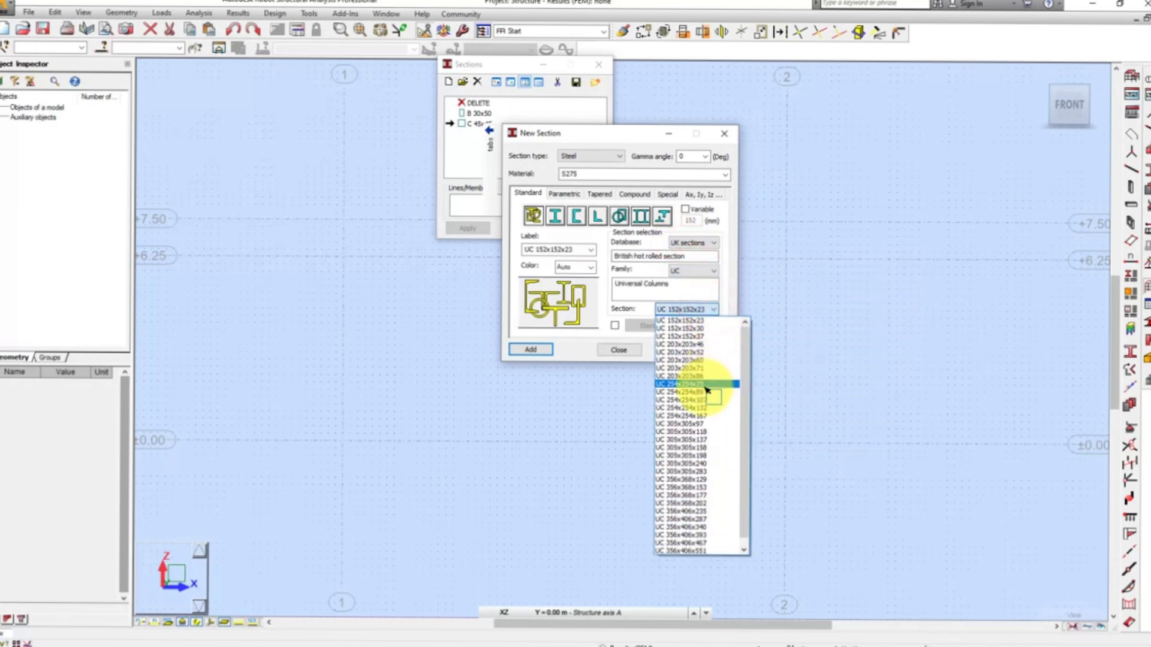
pyautogui.click(699, 424)
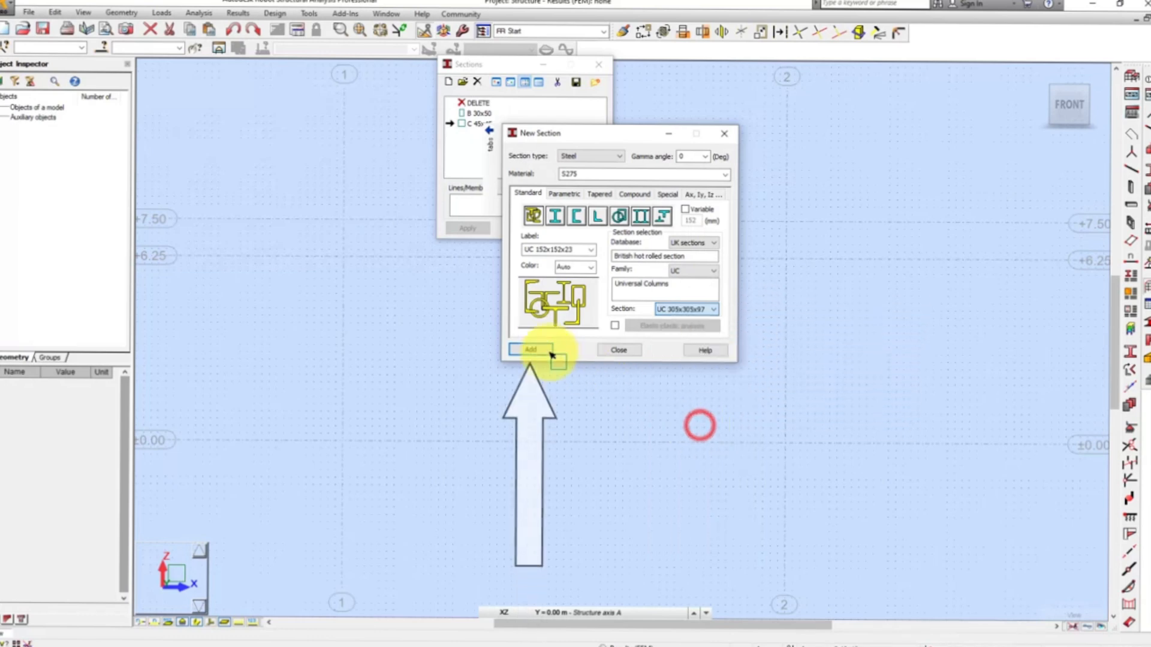
pyautogui.click(543, 348)
# Add the universal beam section UB 914x305x201 from the UB family.
pyautogui.click(691, 276)
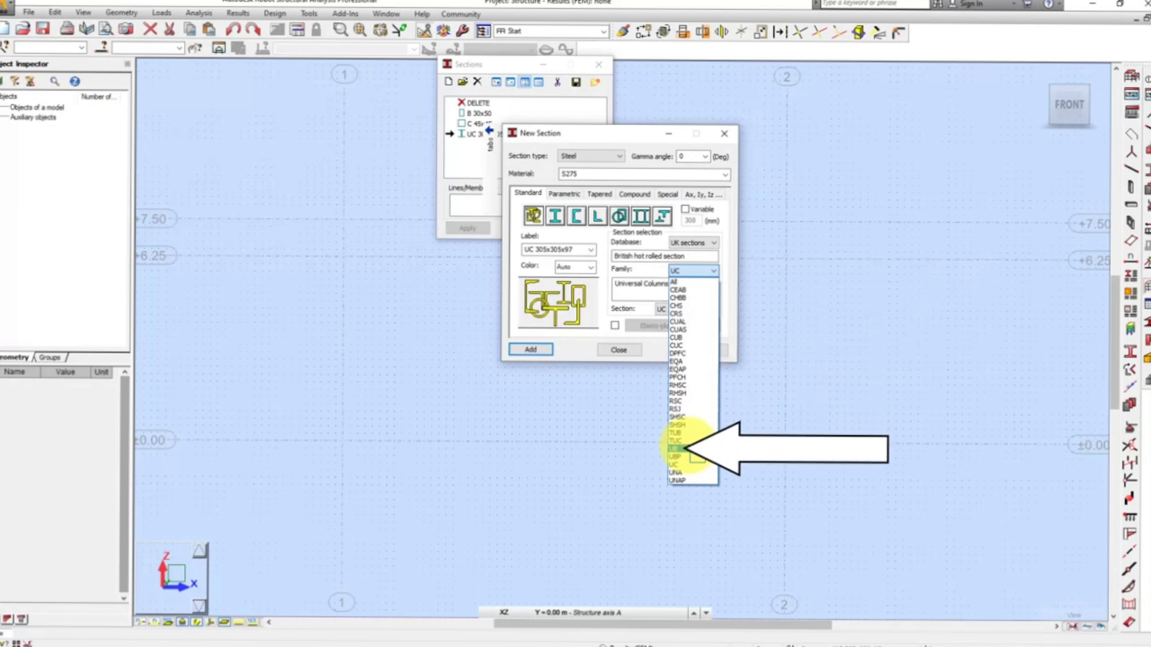
pyautogui.click(674, 448)
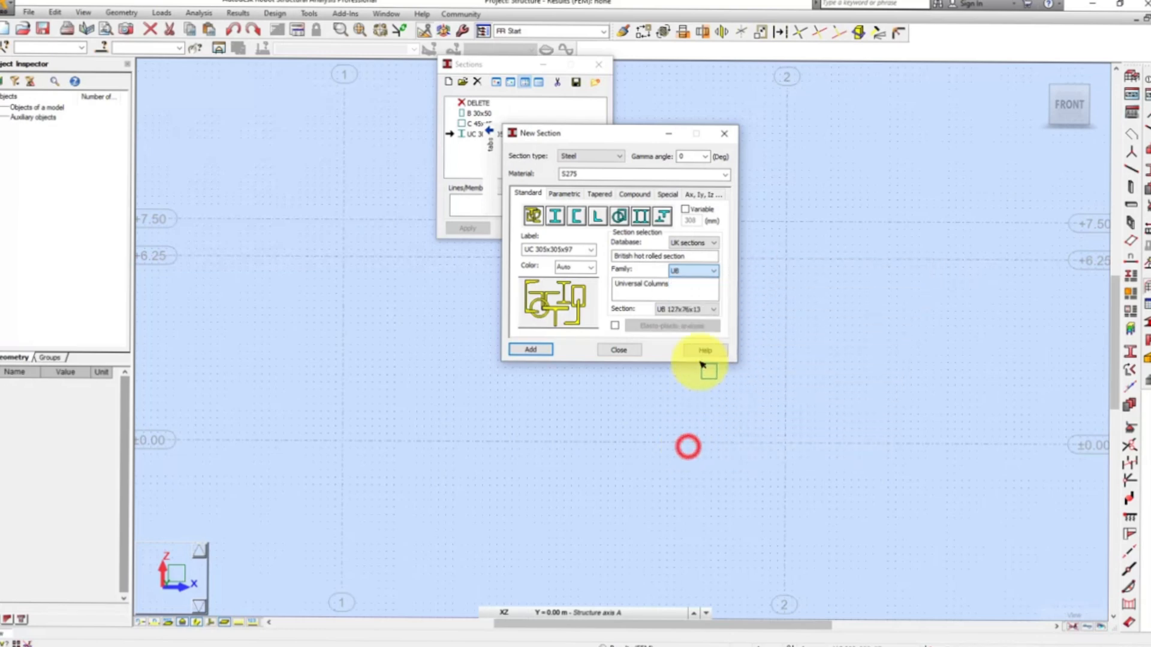
pyautogui.click(700, 309)
pyautogui.moveTo(743, 359); pyautogui.dragTo(736, 510)
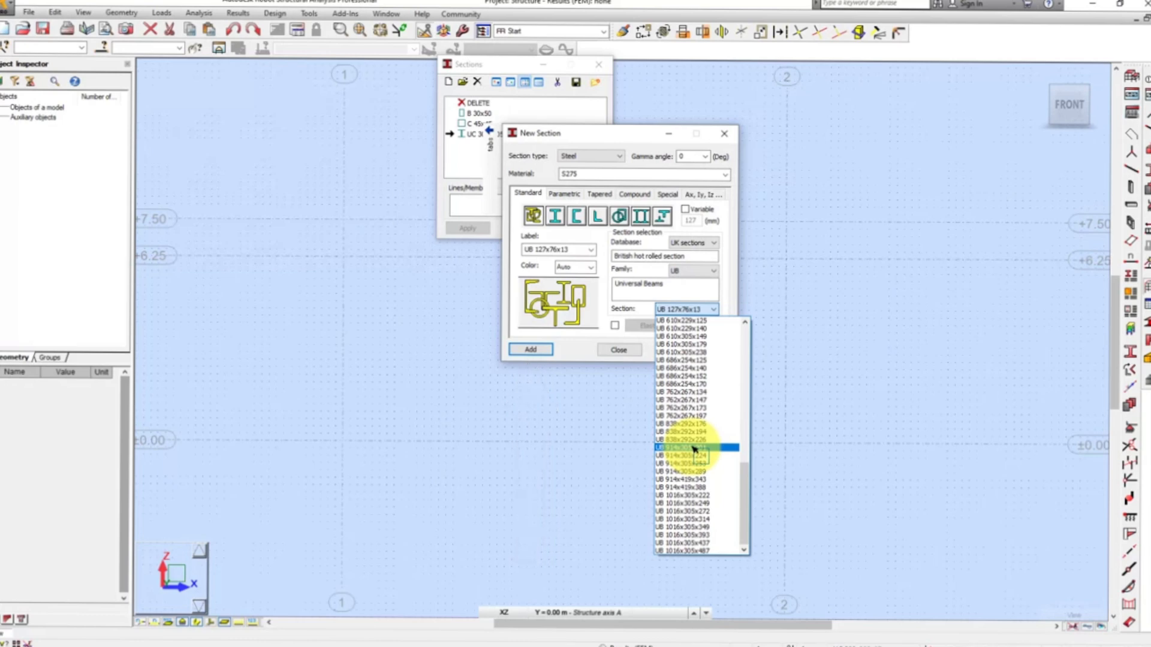
pyautogui.click(693, 449)
pyautogui.click(543, 350)
# Add the channel section RSC 152x76 from the RSC family.
pyautogui.click(693, 271)
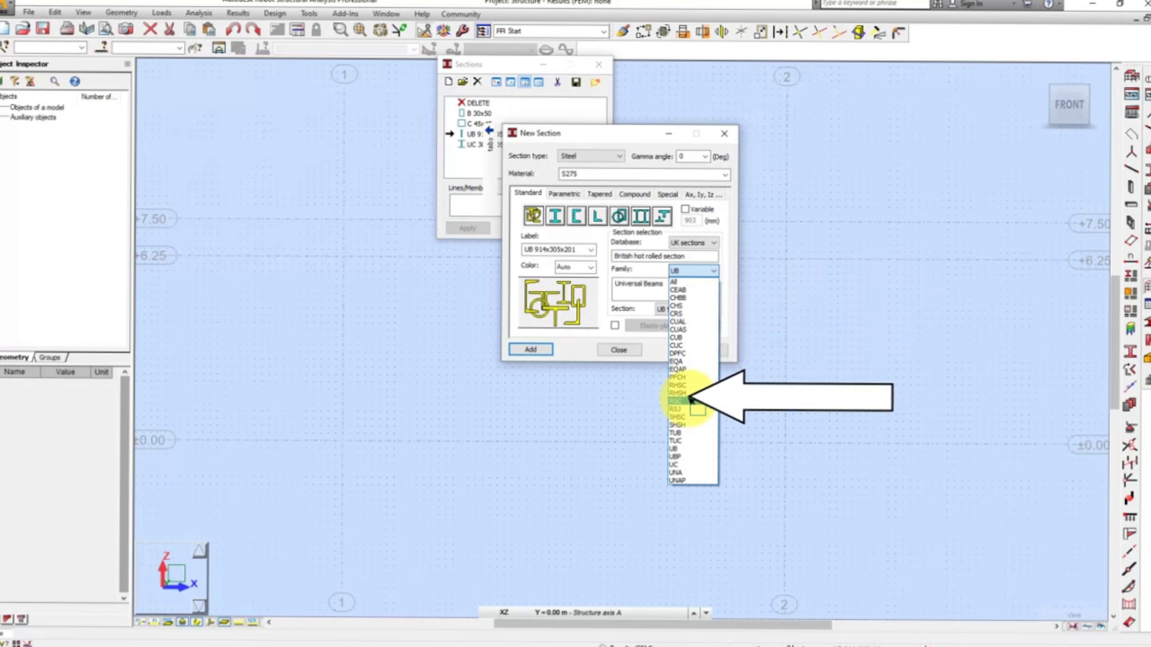
pyautogui.click(690, 401)
pyautogui.click(708, 310)
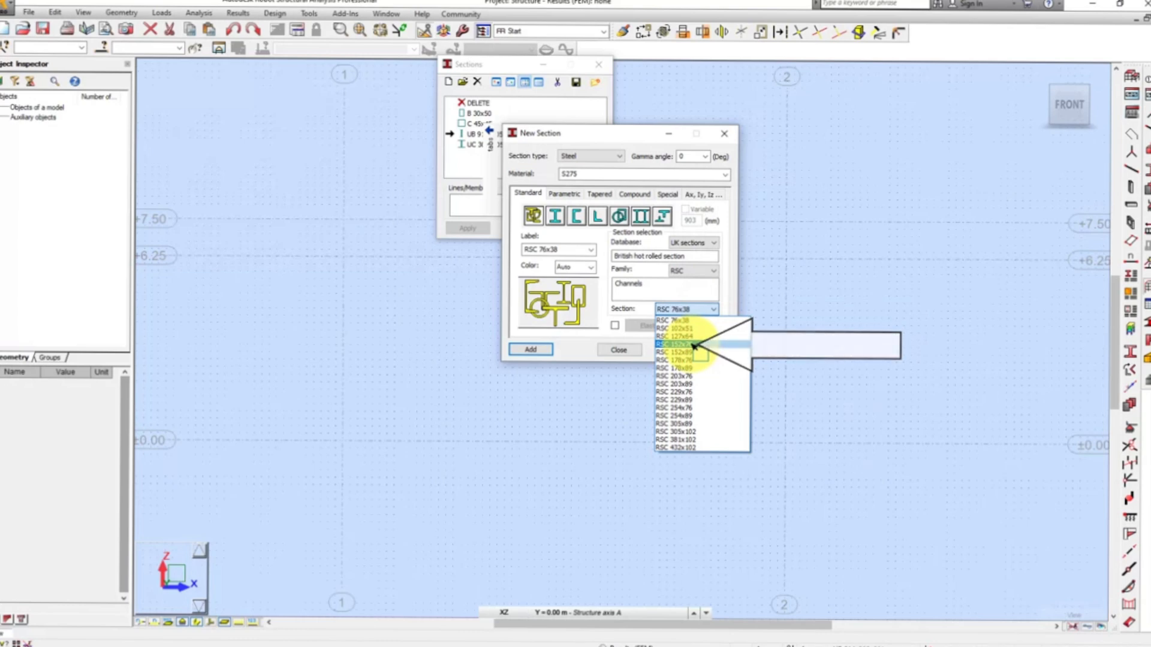
pyautogui.click(693, 346)
pyautogui.click(531, 349)
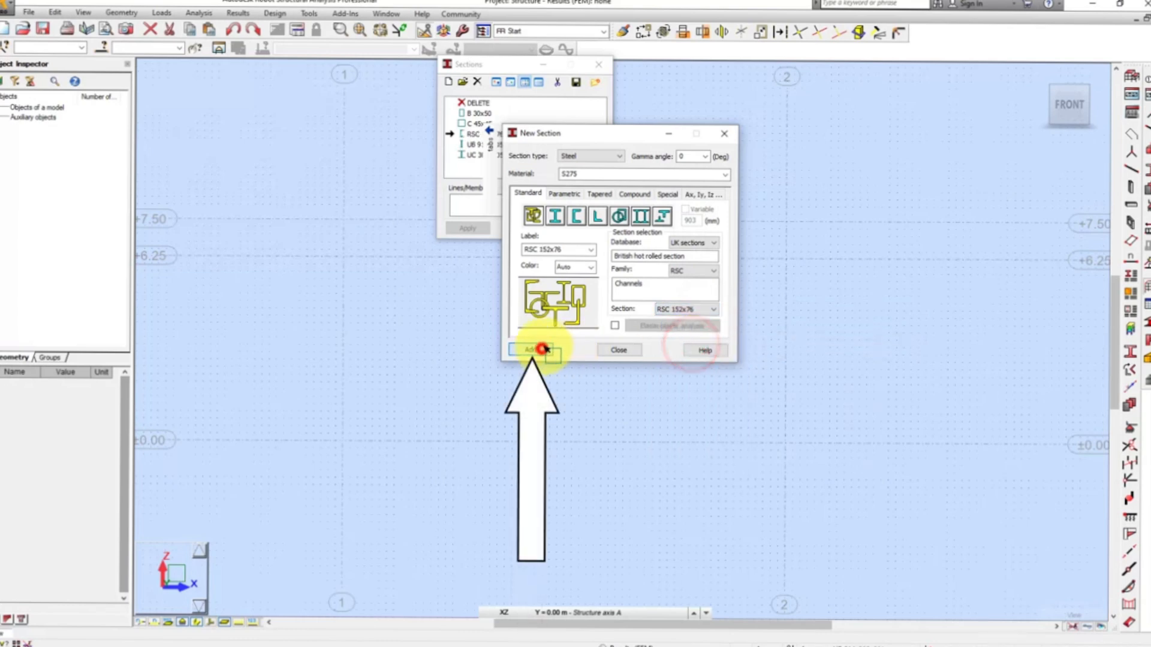
# Add the castellated universal beam section CUB 305x102x23 from the CUB family.
pyautogui.click(694, 270)
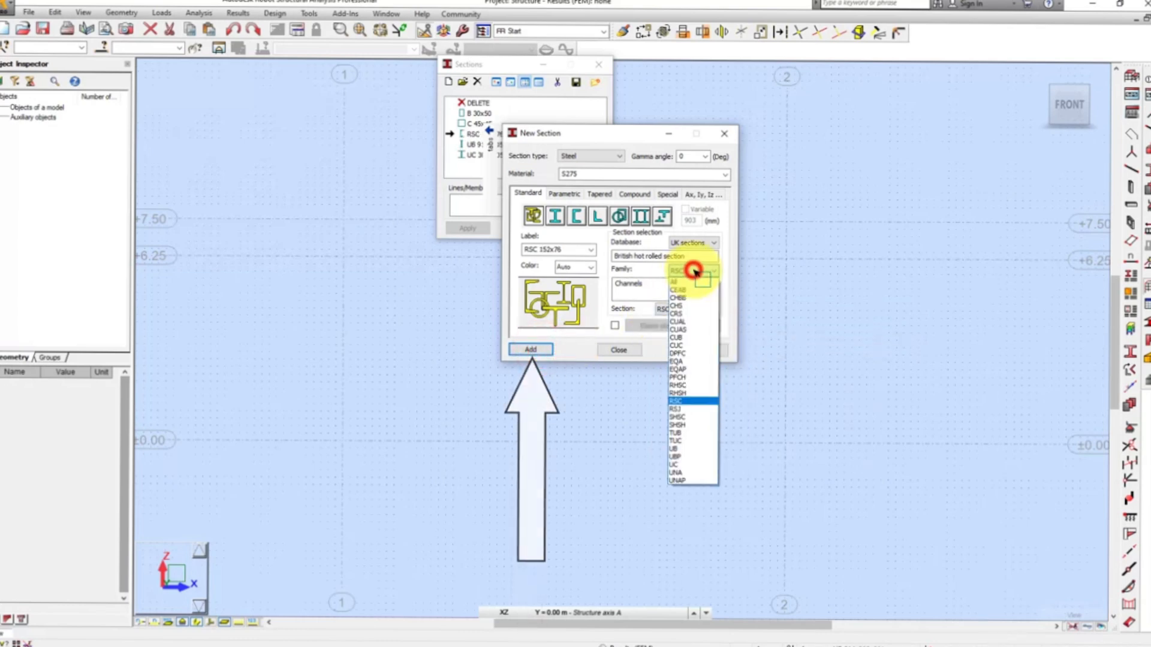
pyautogui.click(677, 338)
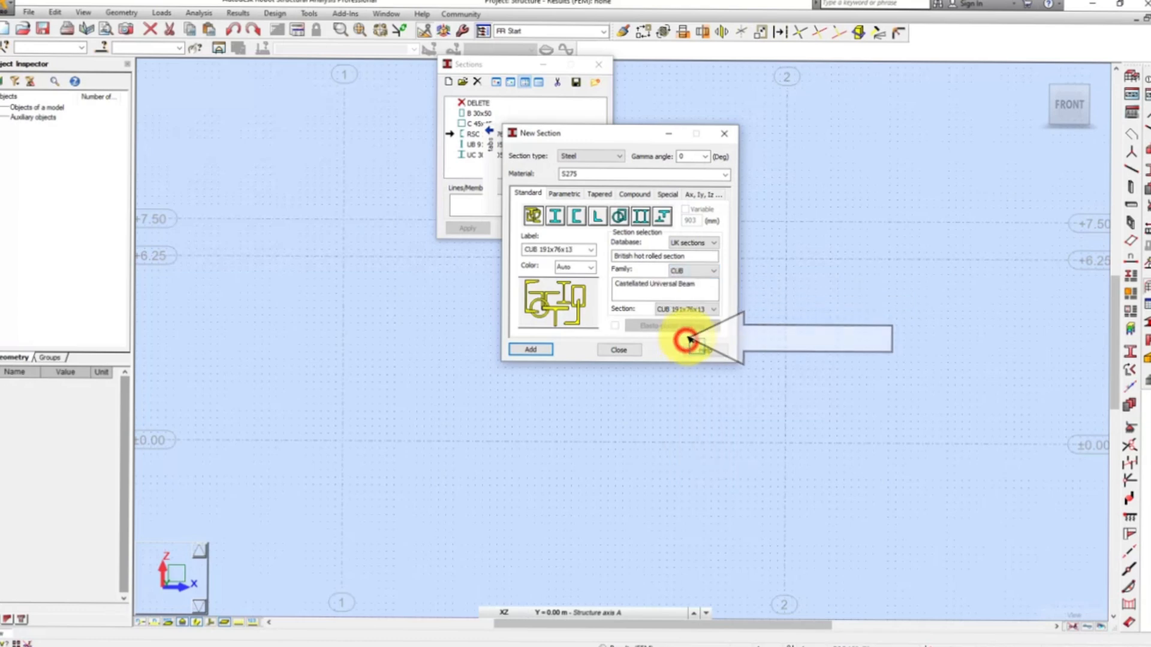
pyautogui.click(699, 308)
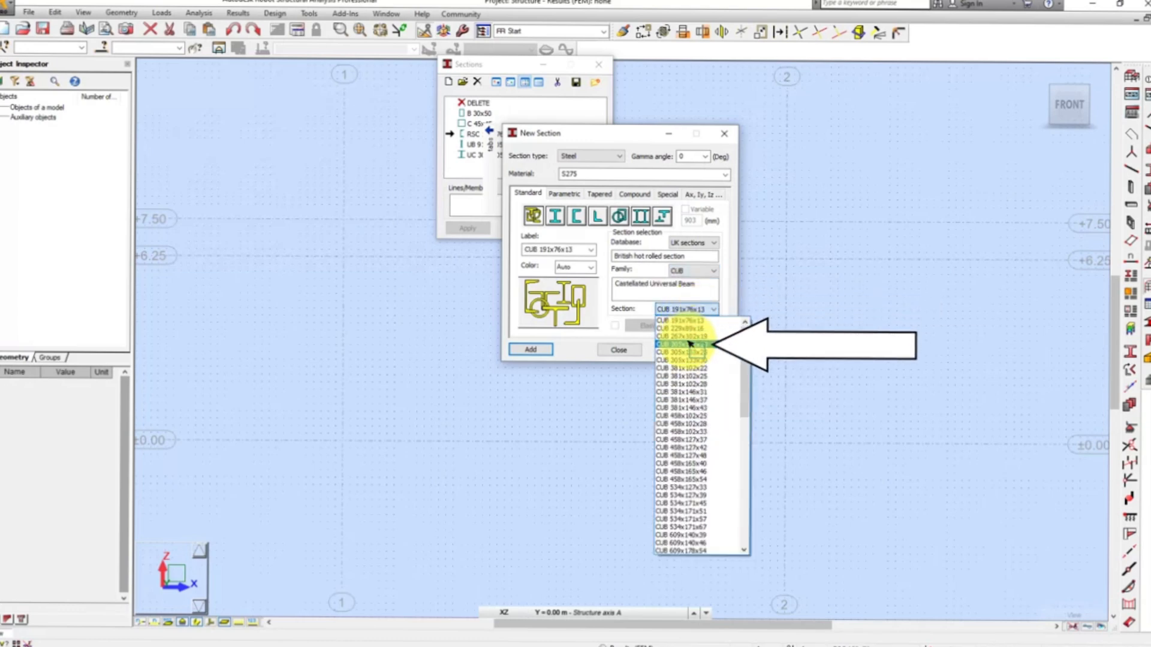
pyautogui.click(690, 345)
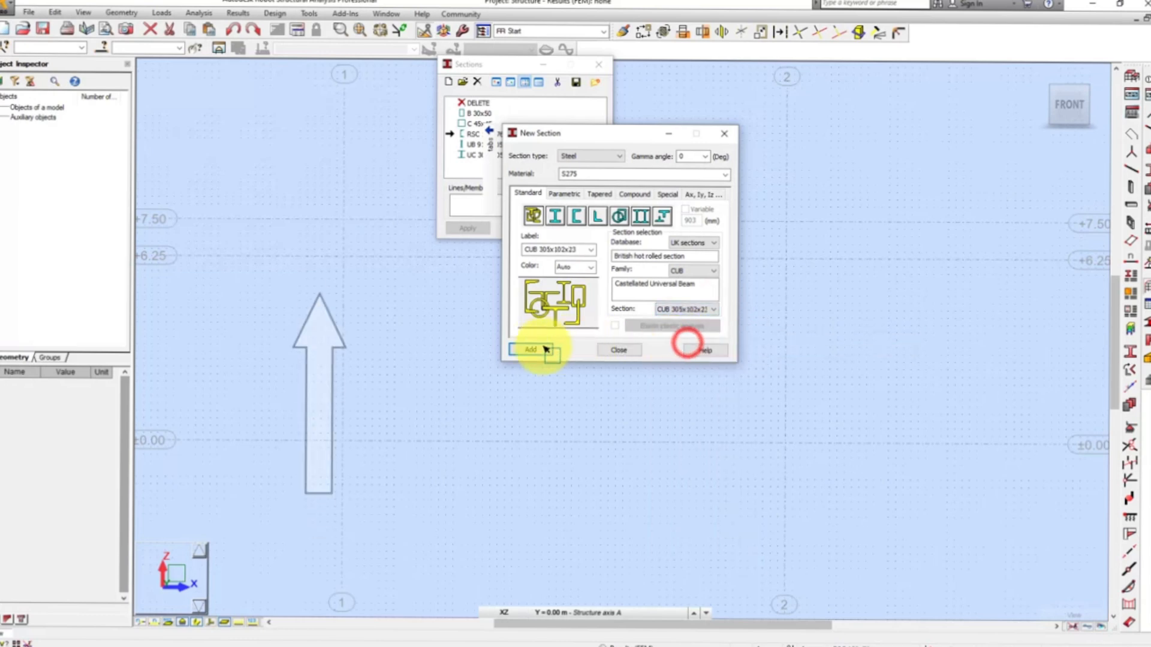
pyautogui.click(531, 350)
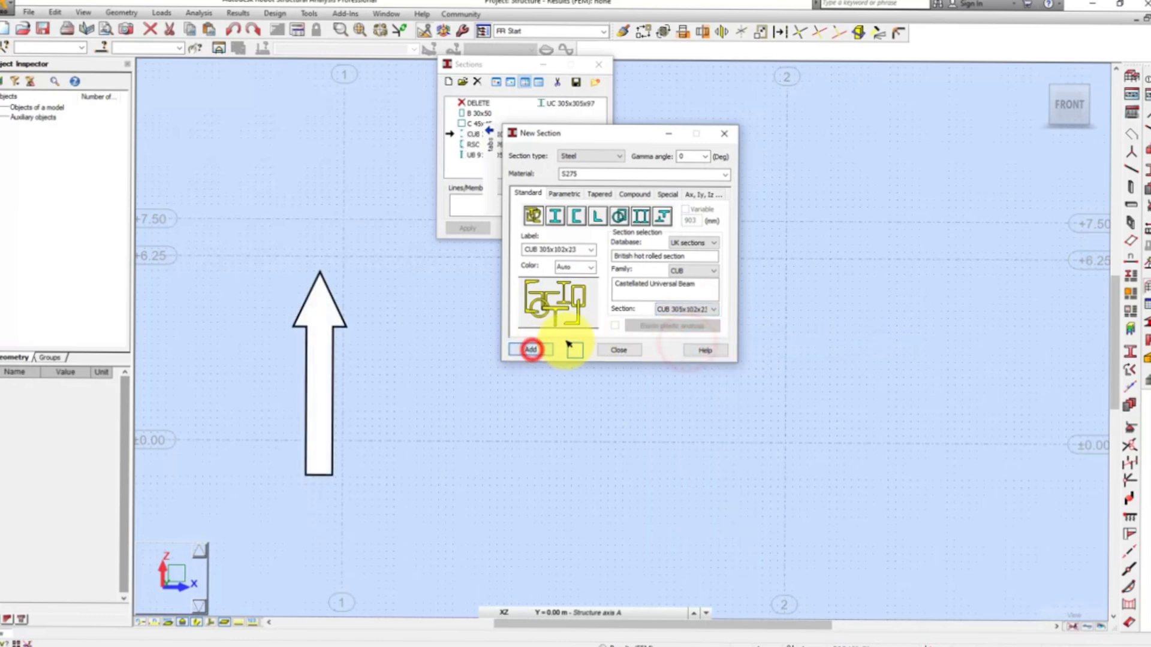
# Add the PR 25.4 section from the User profiles database and finish defining sections.
pyautogui.click(695, 249)
pyautogui.click(688, 282)
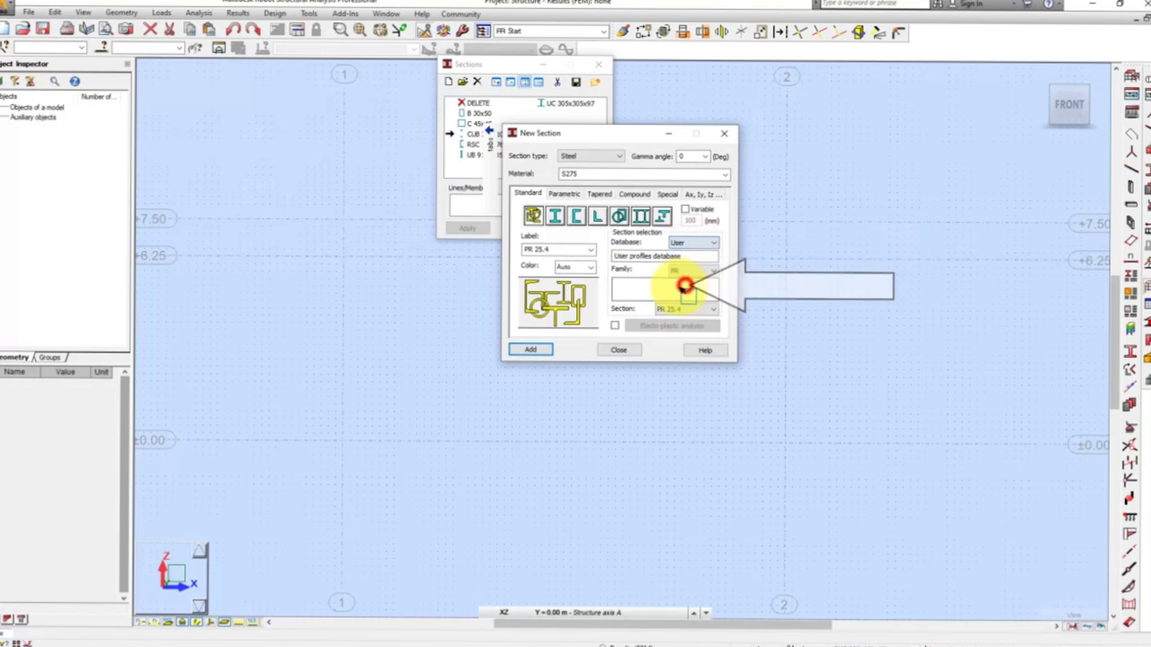
pyautogui.click(538, 349)
pyautogui.click(619, 349)
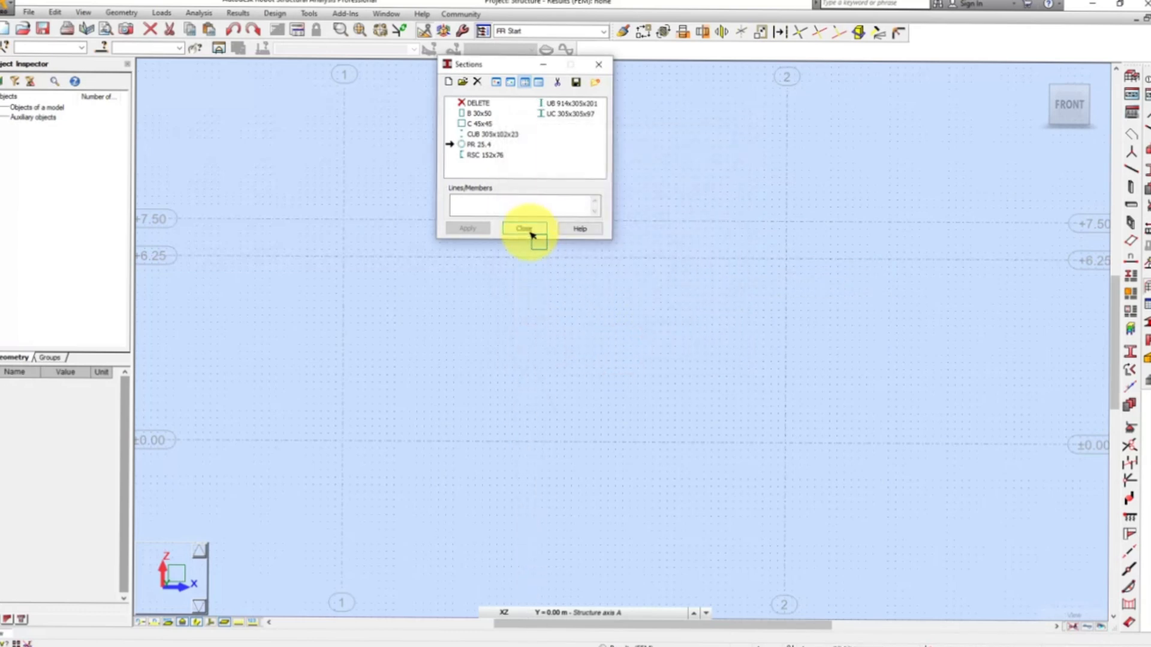
pyautogui.click(527, 229)
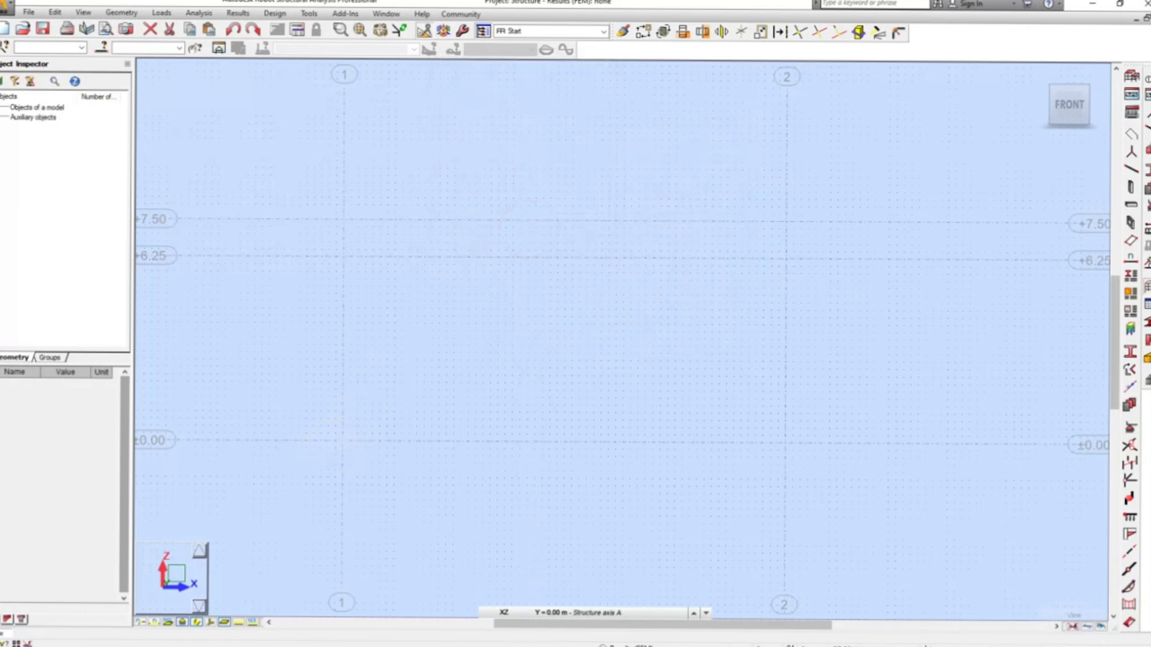